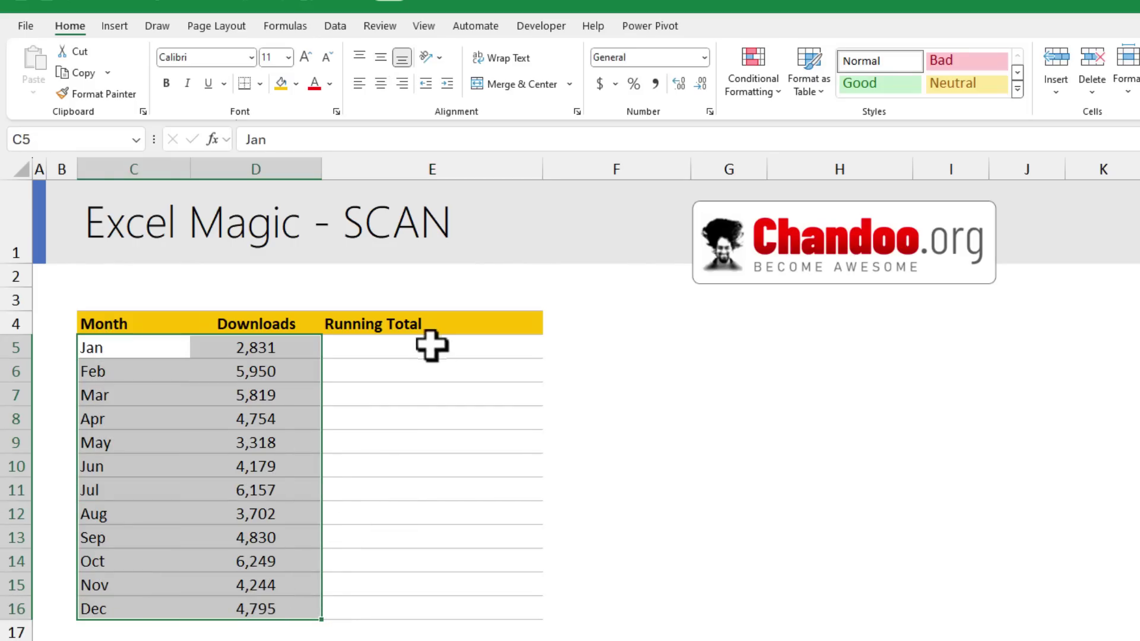
Step: Add a Quick Analysis running total beside the Jan–Dec downloads, reaching 56,828 by Dec
drag(432, 345, 422, 587)
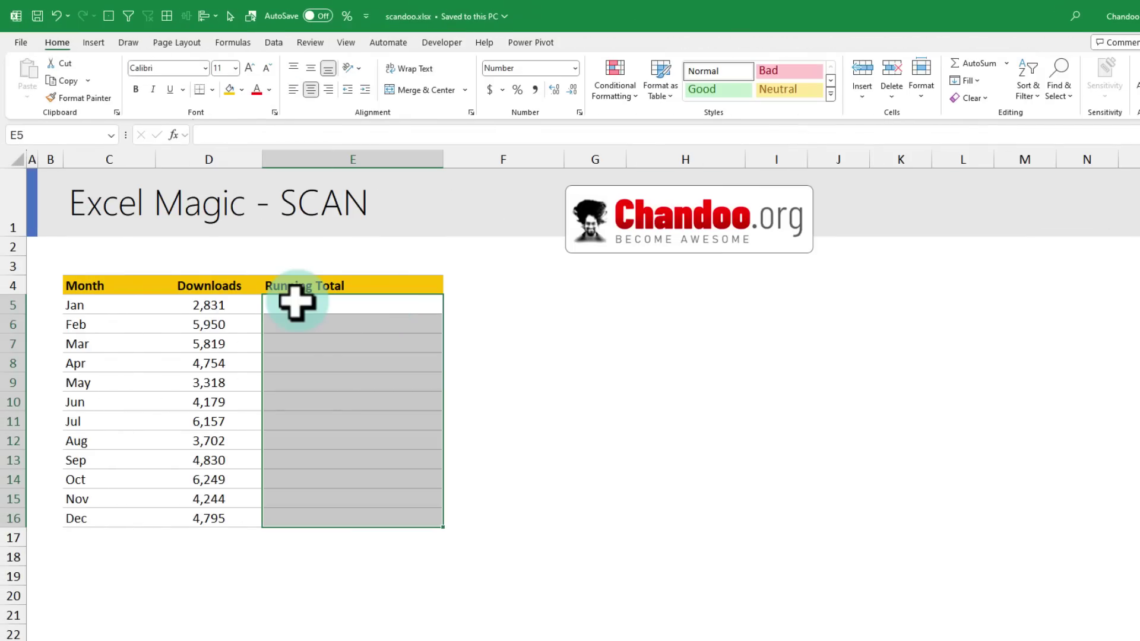
click(296, 303)
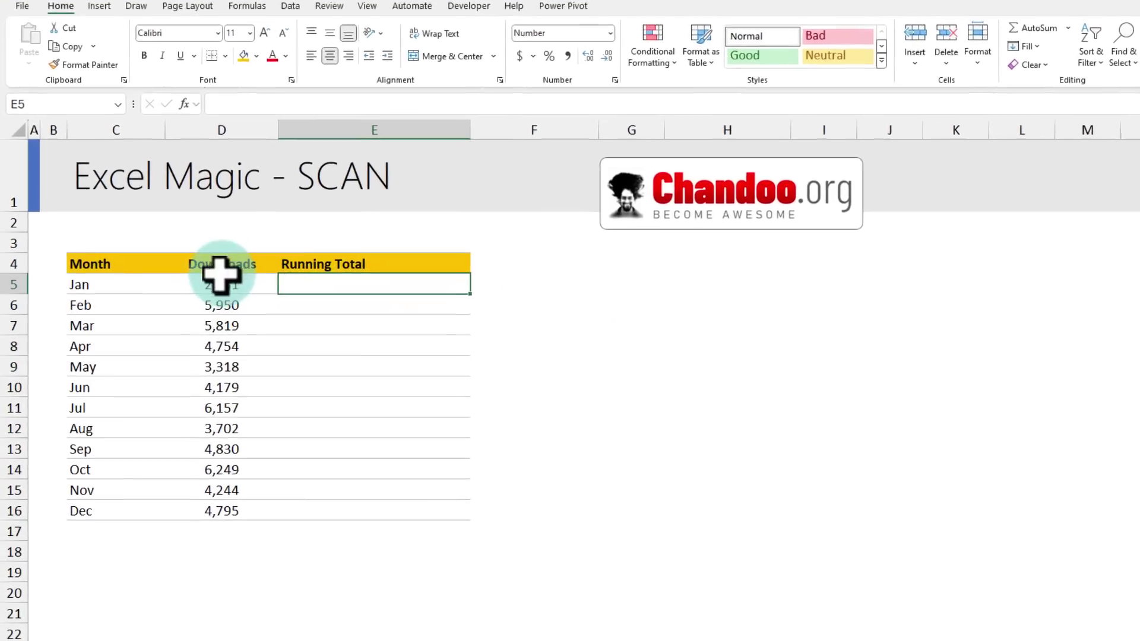
drag(220, 276, 226, 509)
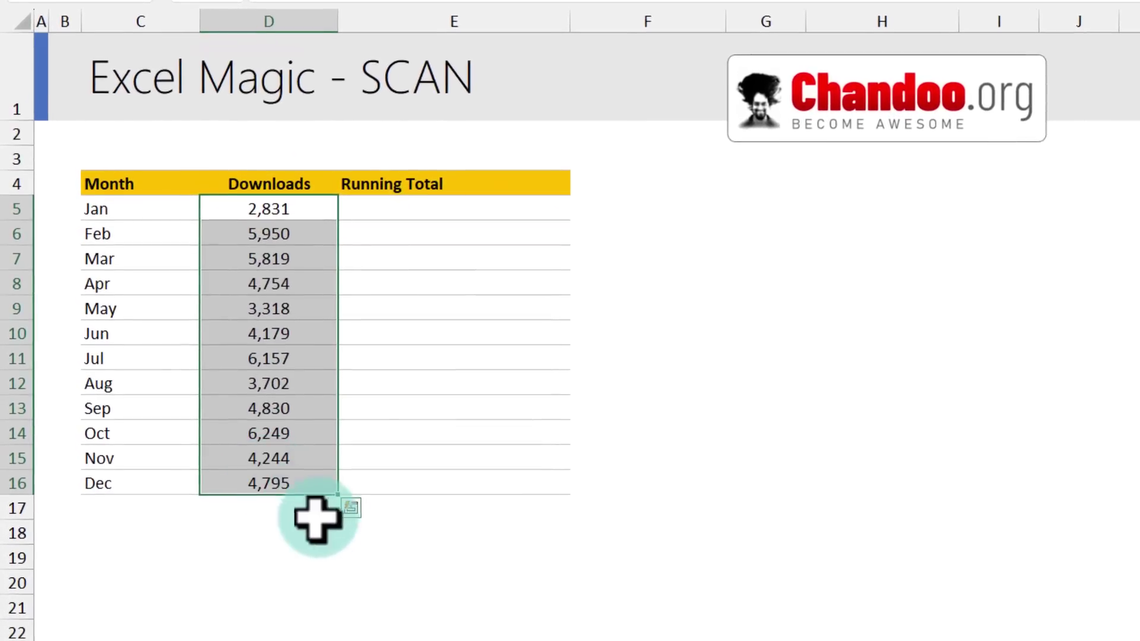
click(352, 509)
click(321, 550)
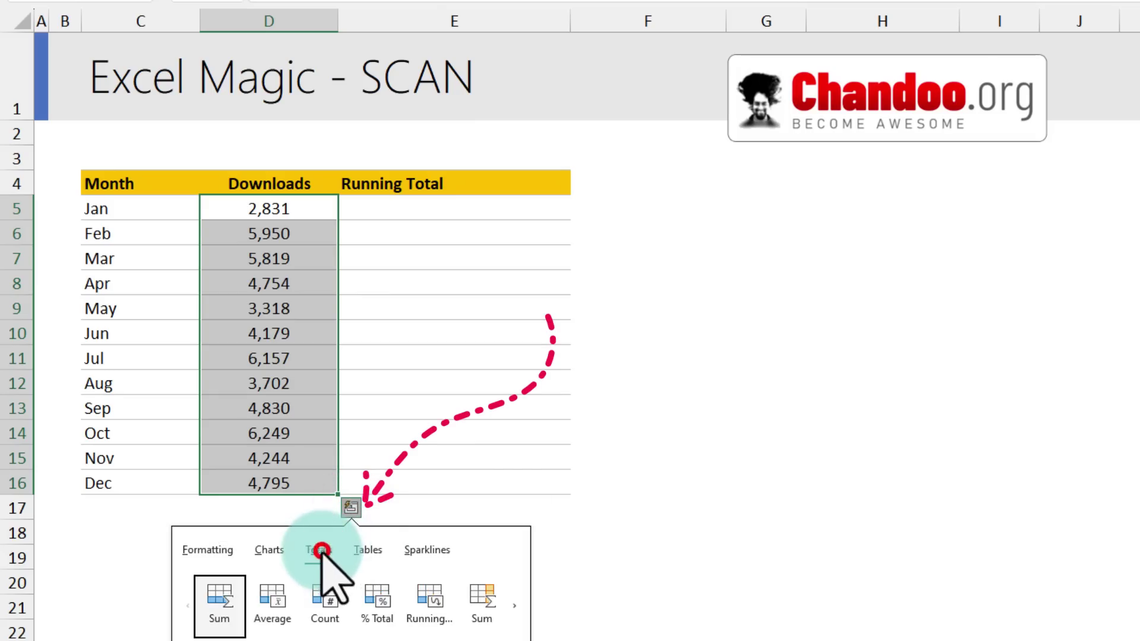
click(514, 606)
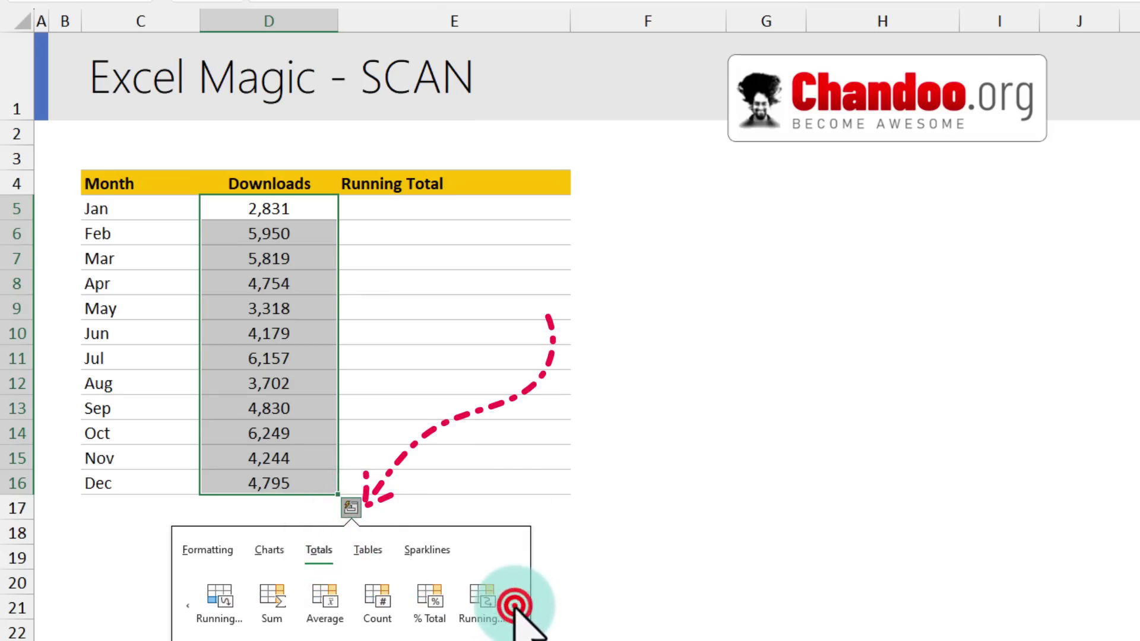
click(482, 601)
drag(475, 209, 475, 484)
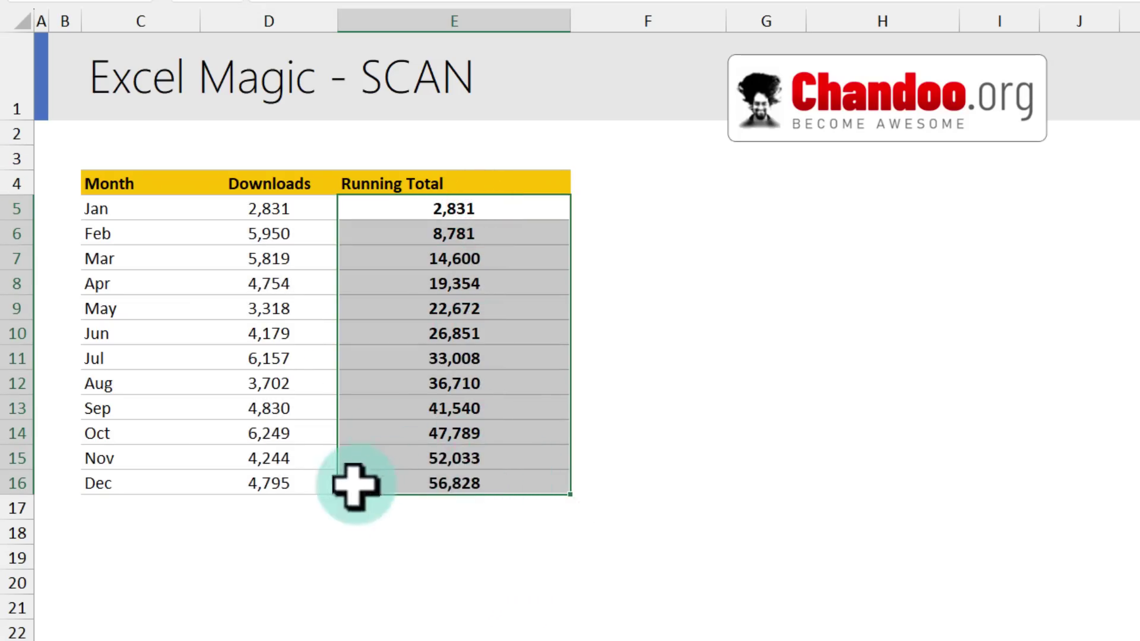
Step: Check Feb's =SUM($D$5:D6) formula, then delete the running total values in E5:E16
click(474, 235)
double_click(493, 234)
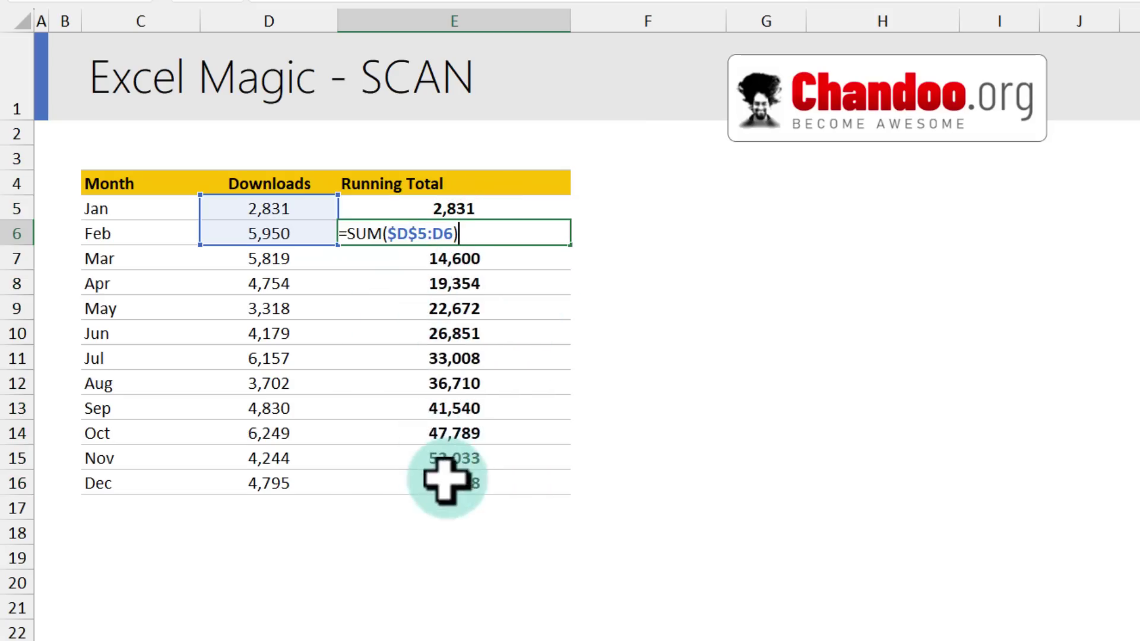
key(Escape)
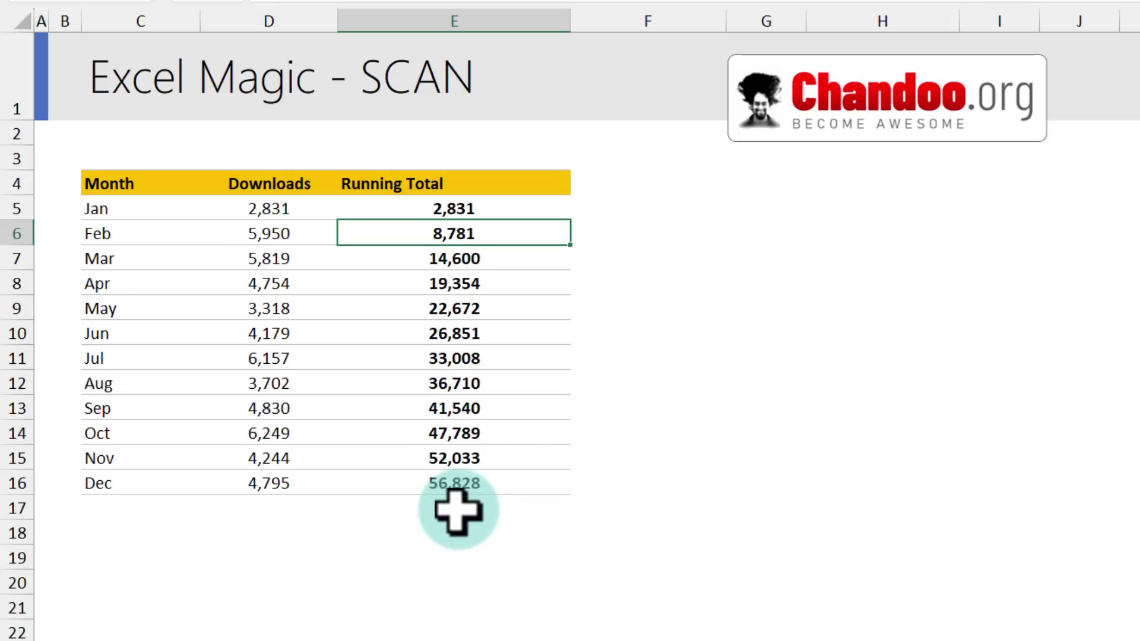
drag(505, 199, 527, 482)
key(Delete)
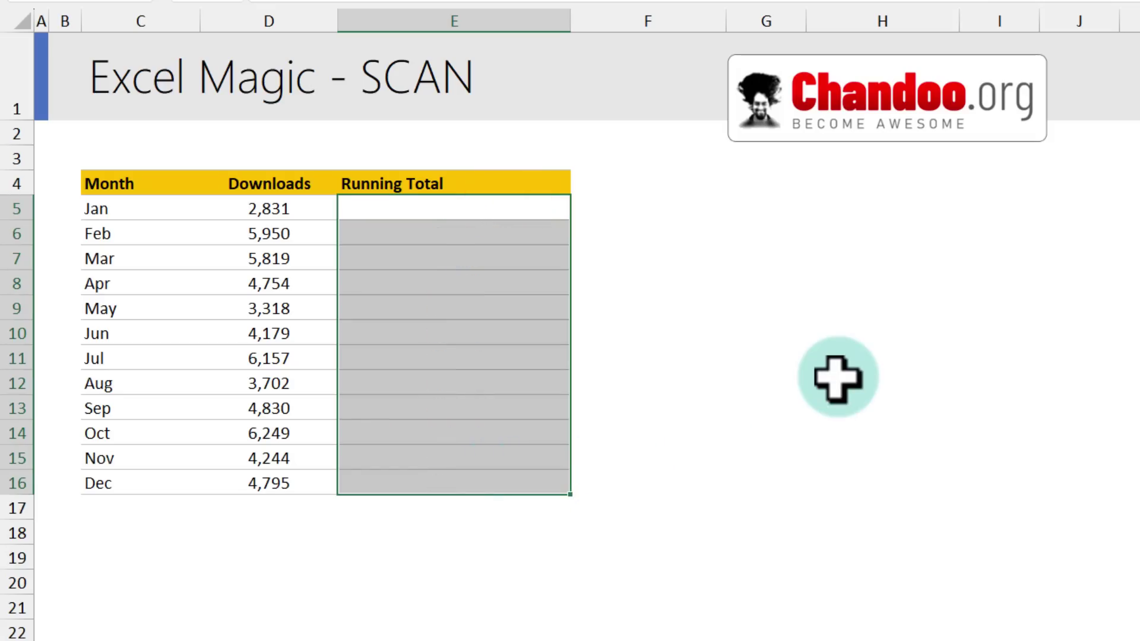
Step: Enter =SCAN(0,D5:D16,sum) in E5 to spill running totals from 2,831 to 56,828
click(487, 212)
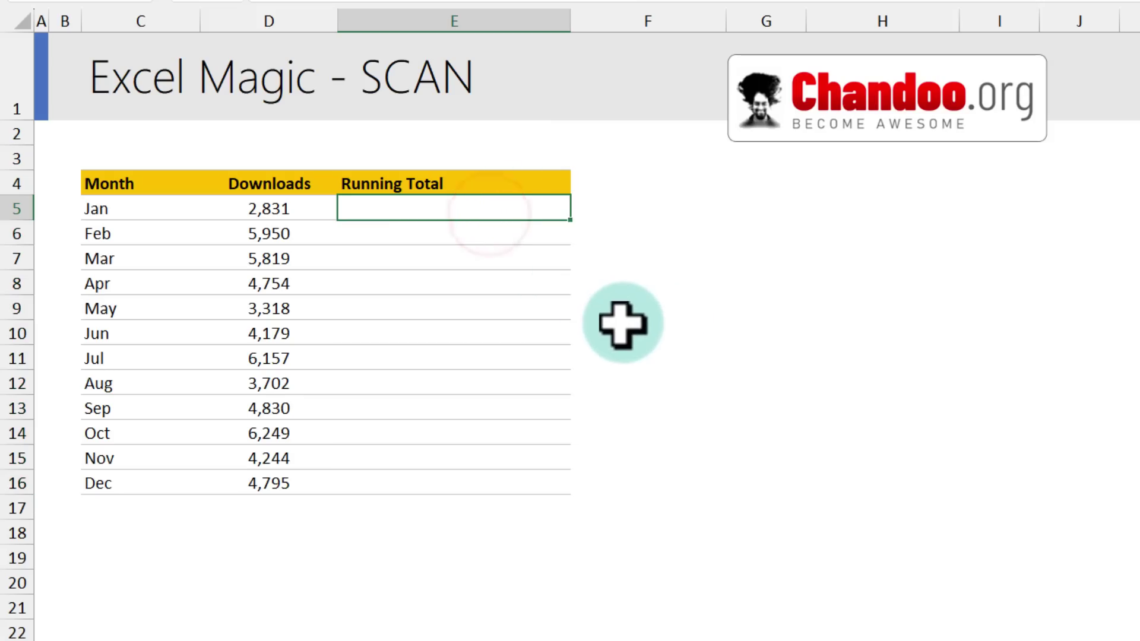
text(=)
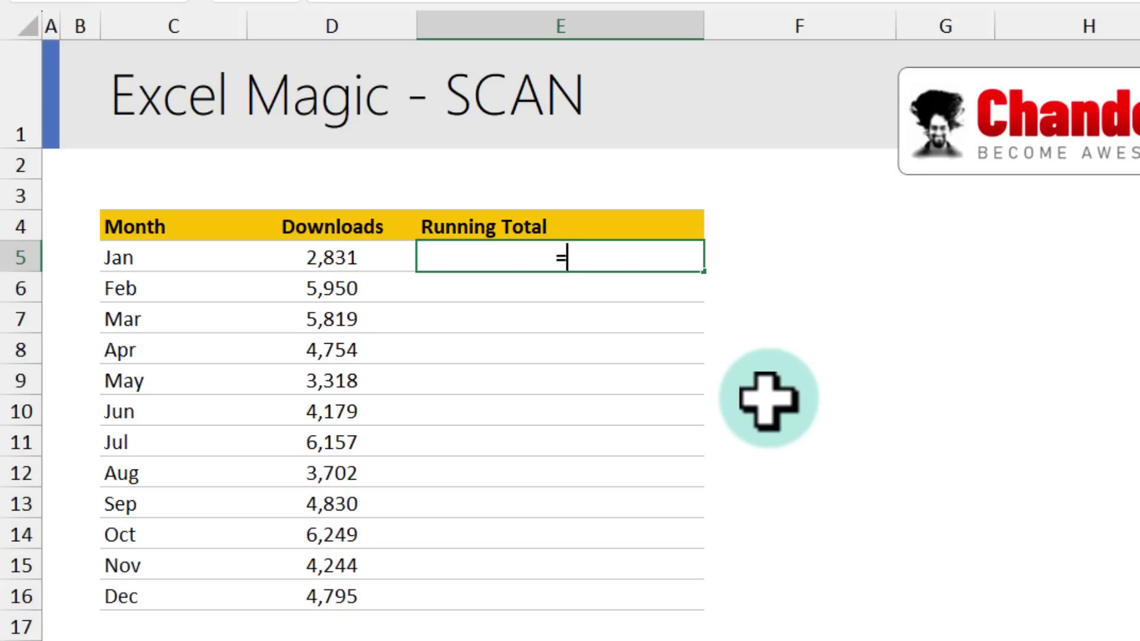
text(sca)
key(Tab)
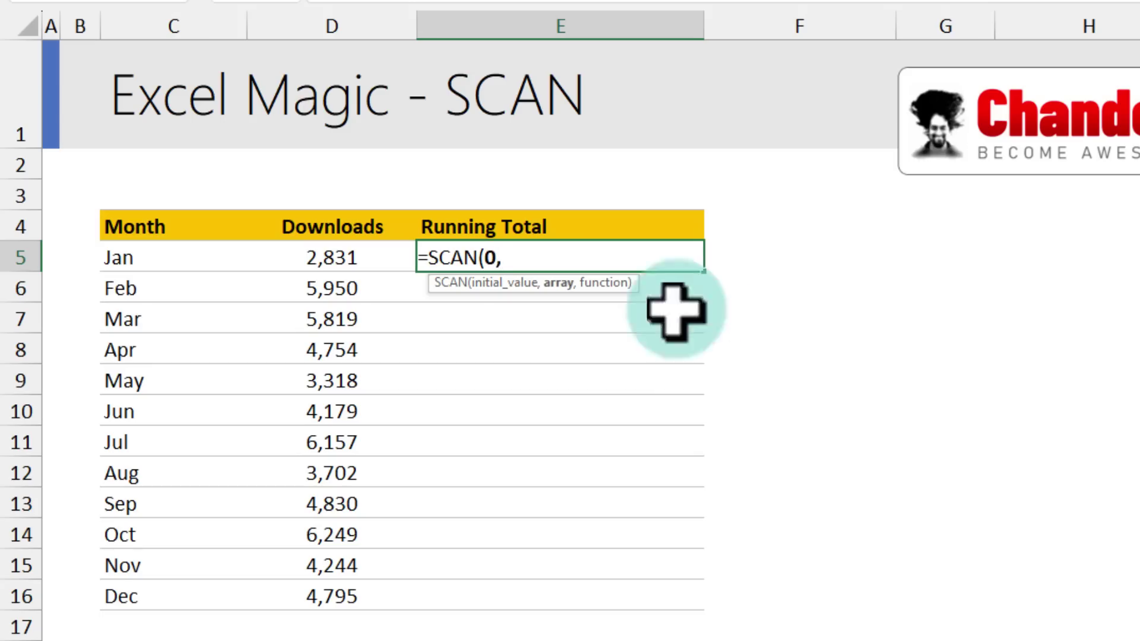
drag(319, 256, 348, 596)
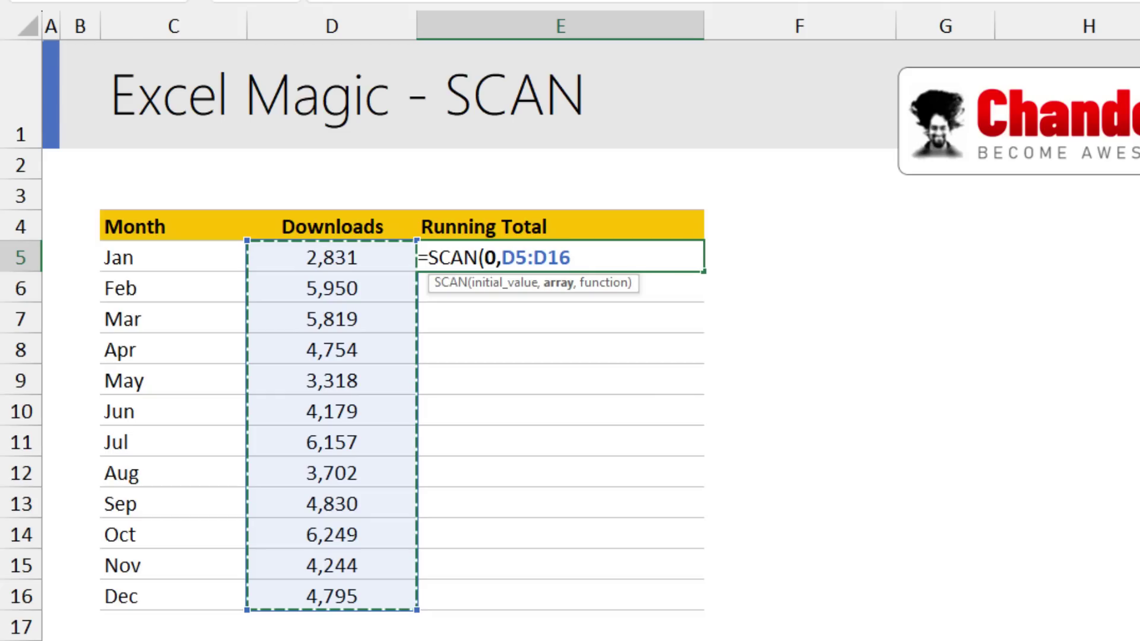
text(,)
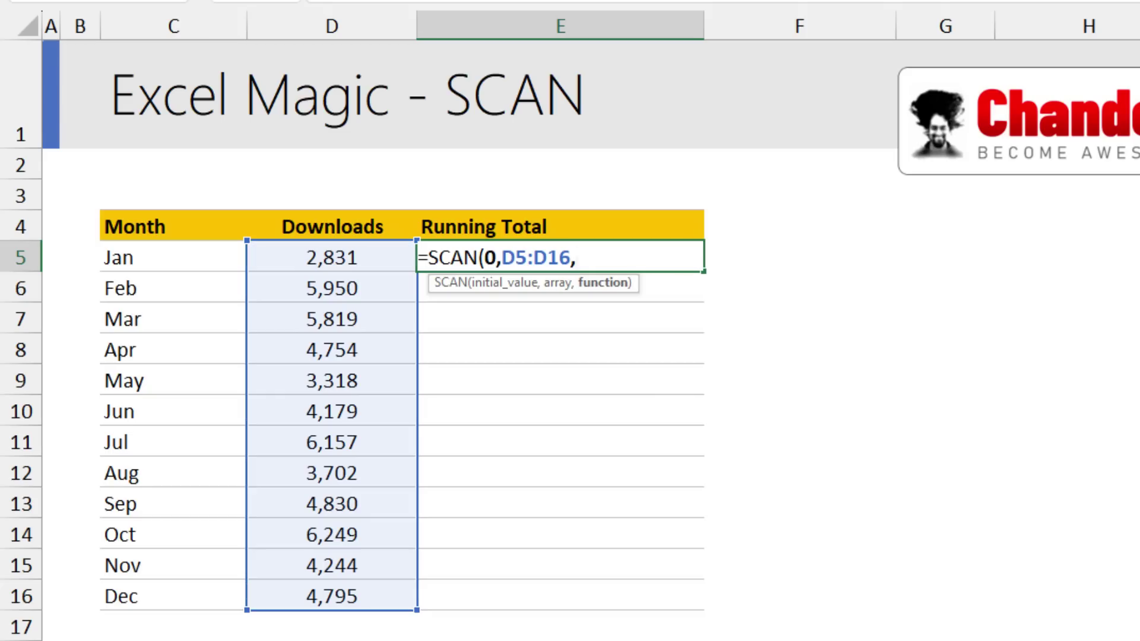
text(sum)
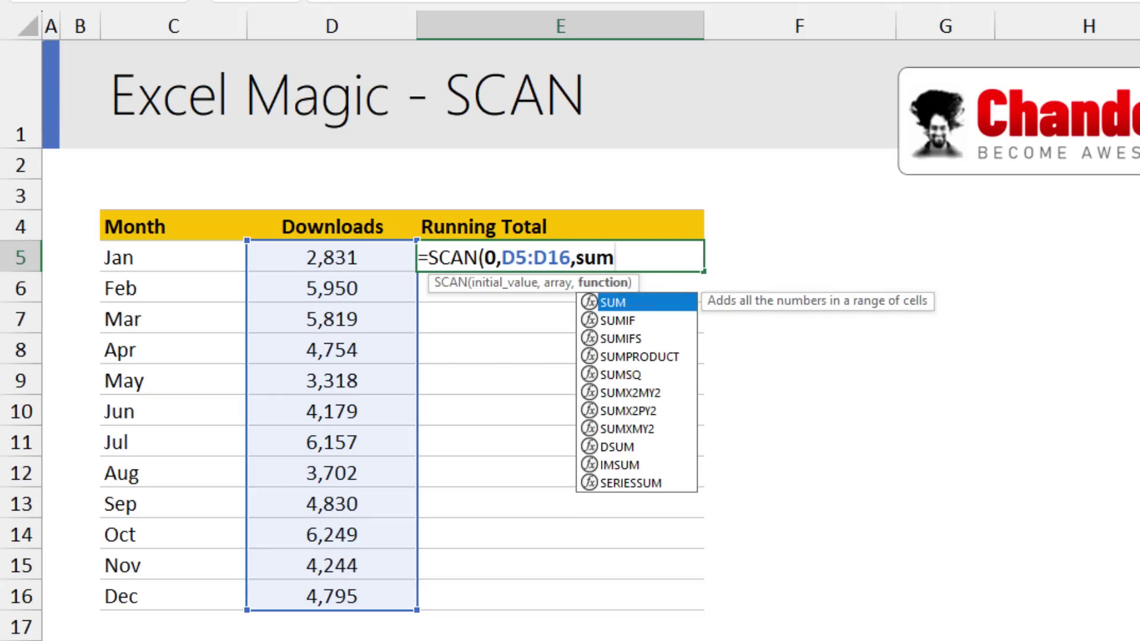
text())
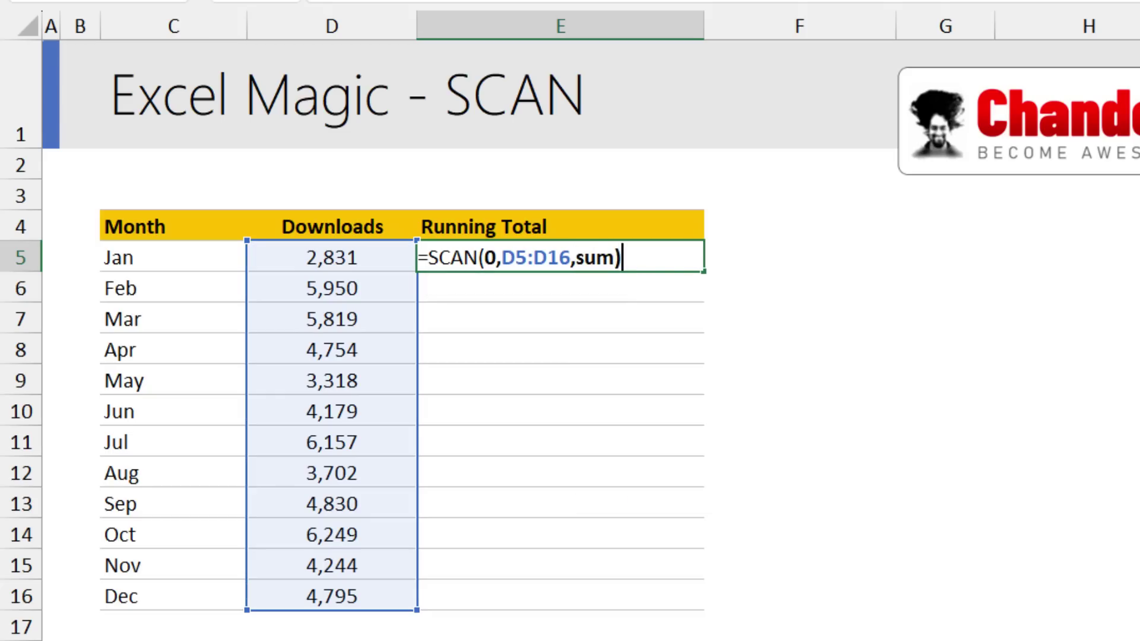
key(ctrl+Return)
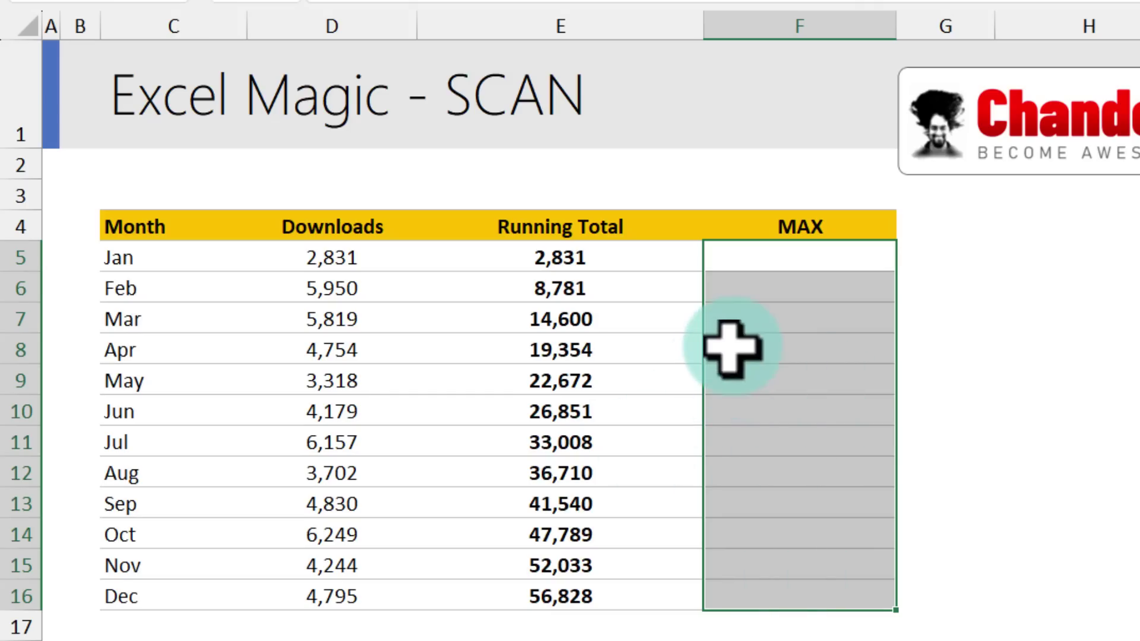
Step: Enter =SCAN(0,D5:D16,max) in F5 to spill running maximums rising from 2,831 to 6,249
drag(308, 257, 315, 585)
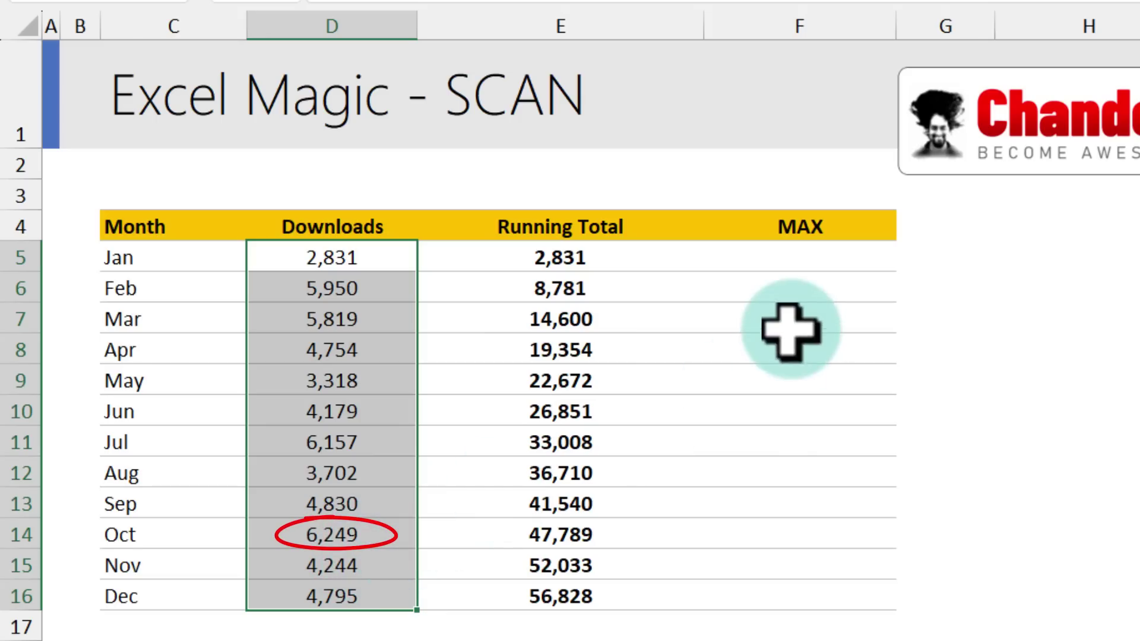
click(807, 261)
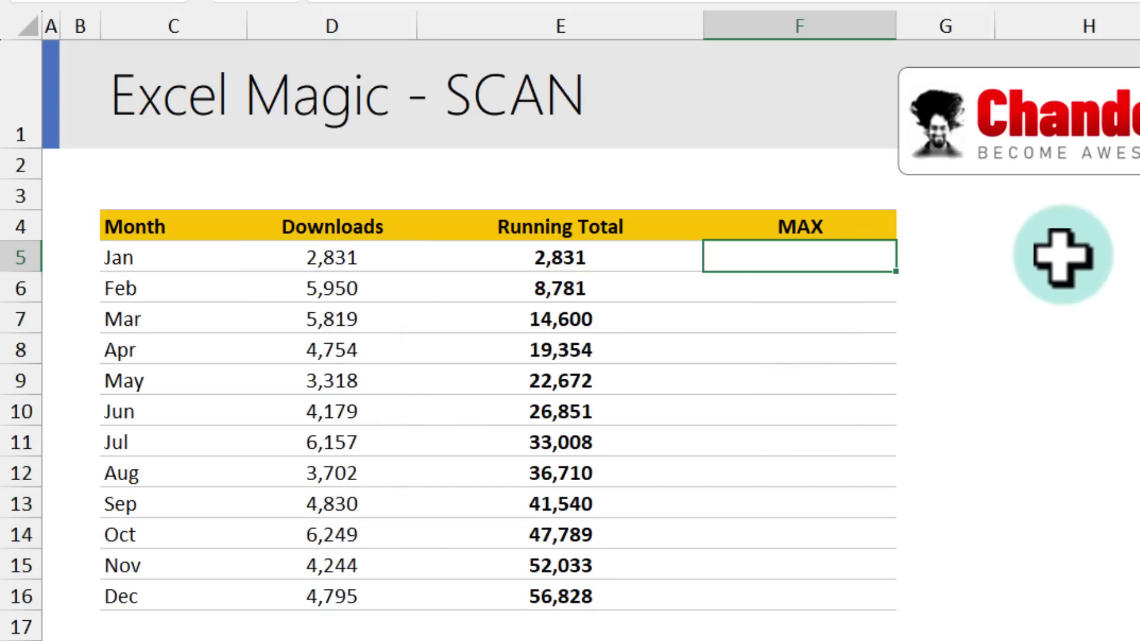
text(=sca)
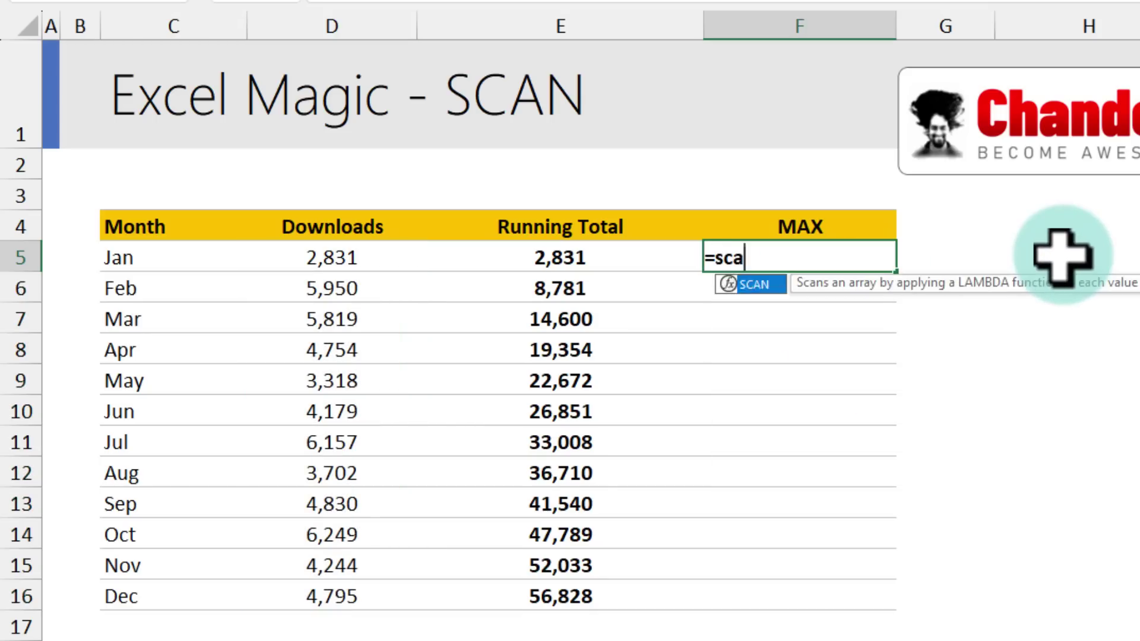
text(n)
key(Tab)
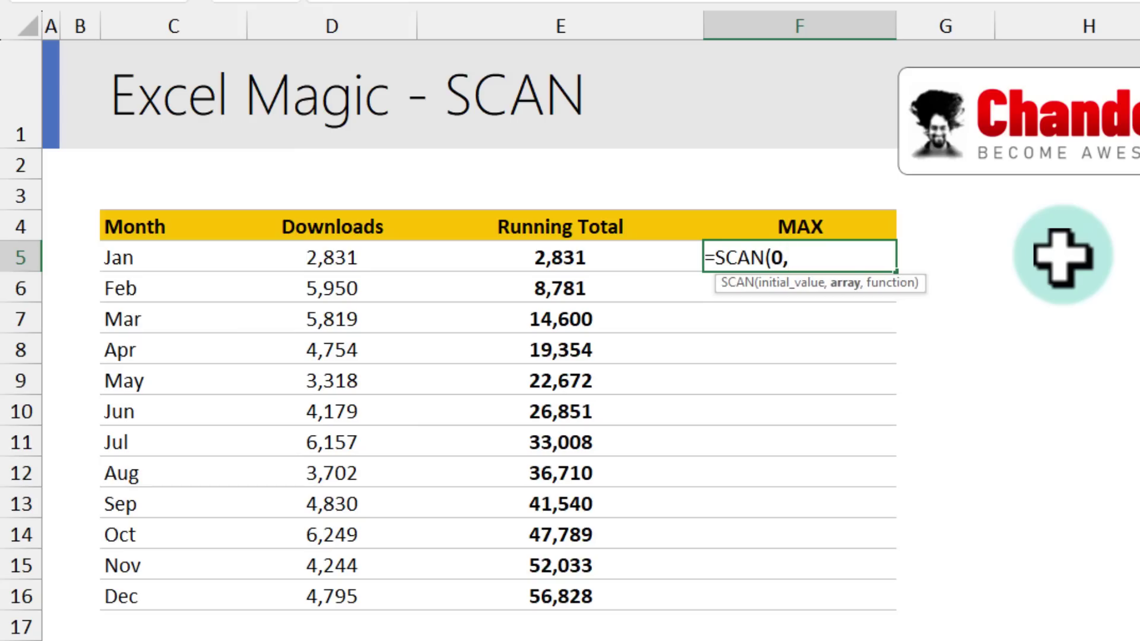
drag(343, 260, 415, 594)
text(,)
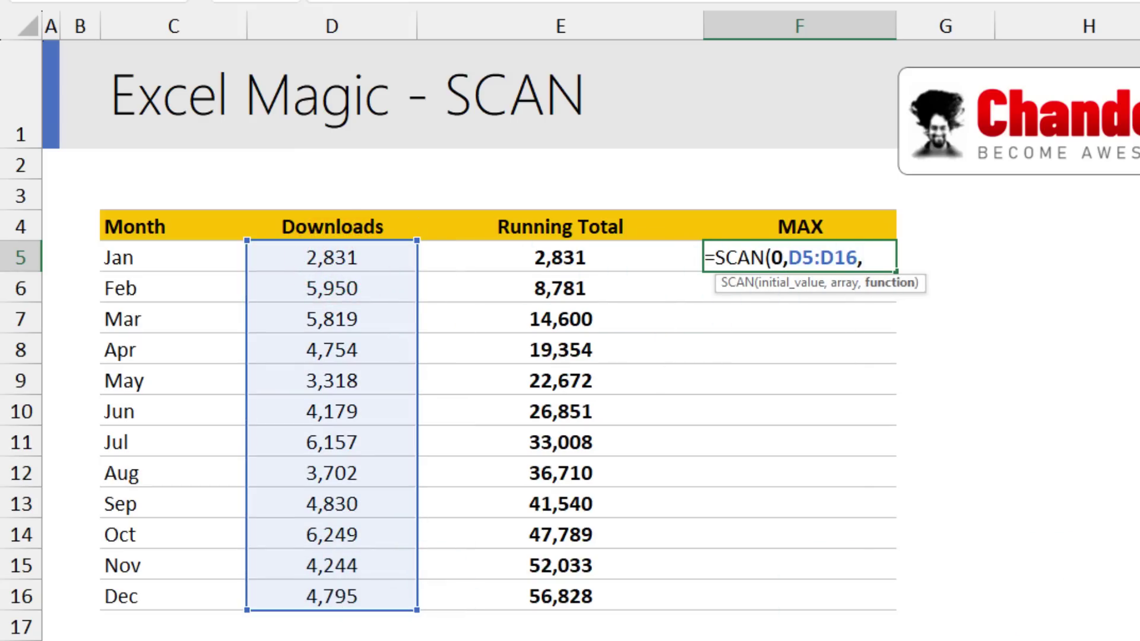
text(max))
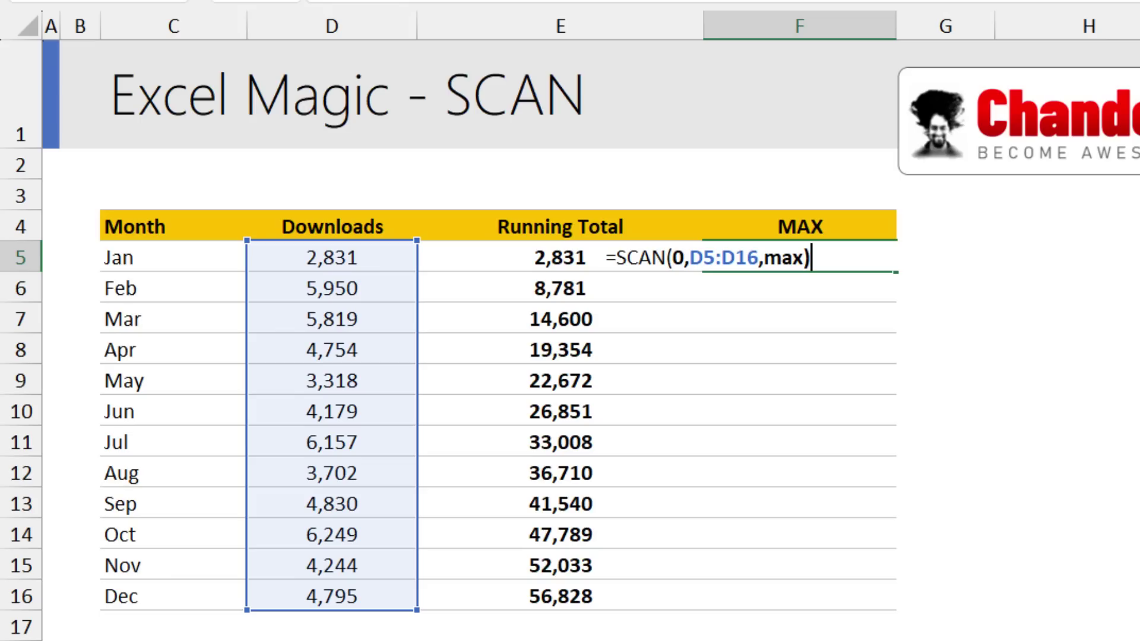
key(ctrl+Return)
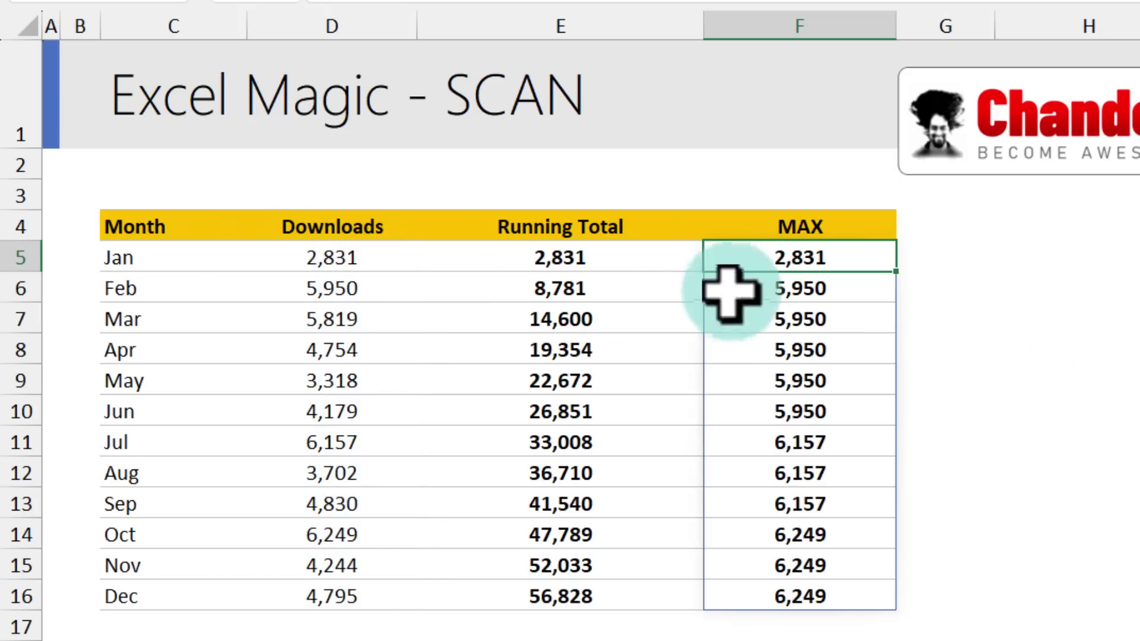
click(765, 263)
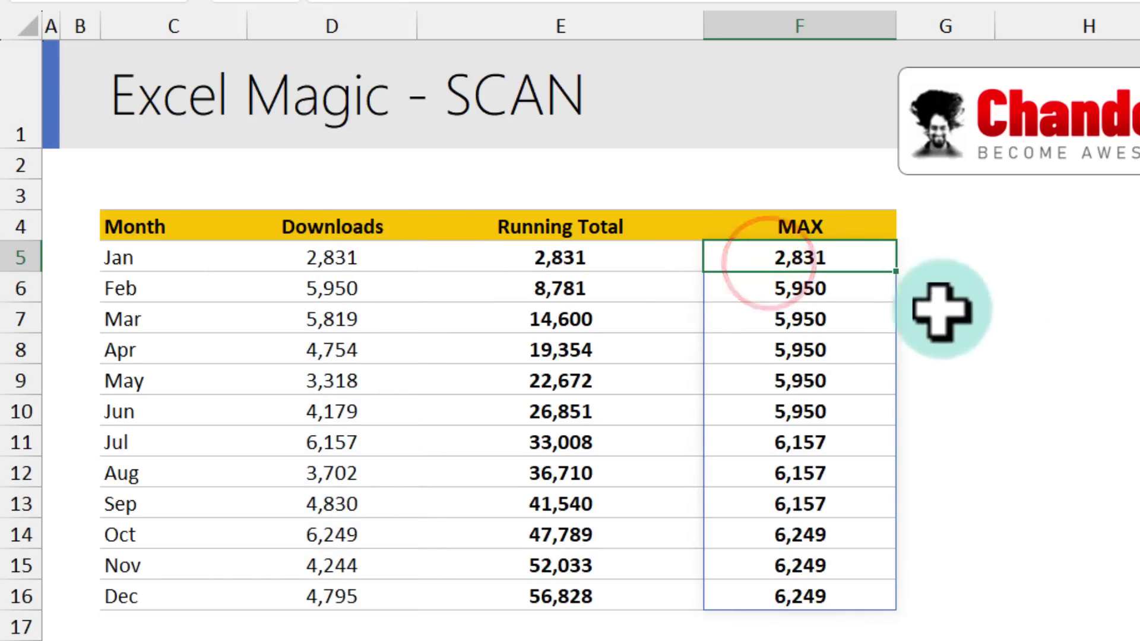
Step: Highlight where the running maximum holds at 5,950, then rises to 6,157 and 6,249
drag(848, 287, 839, 410)
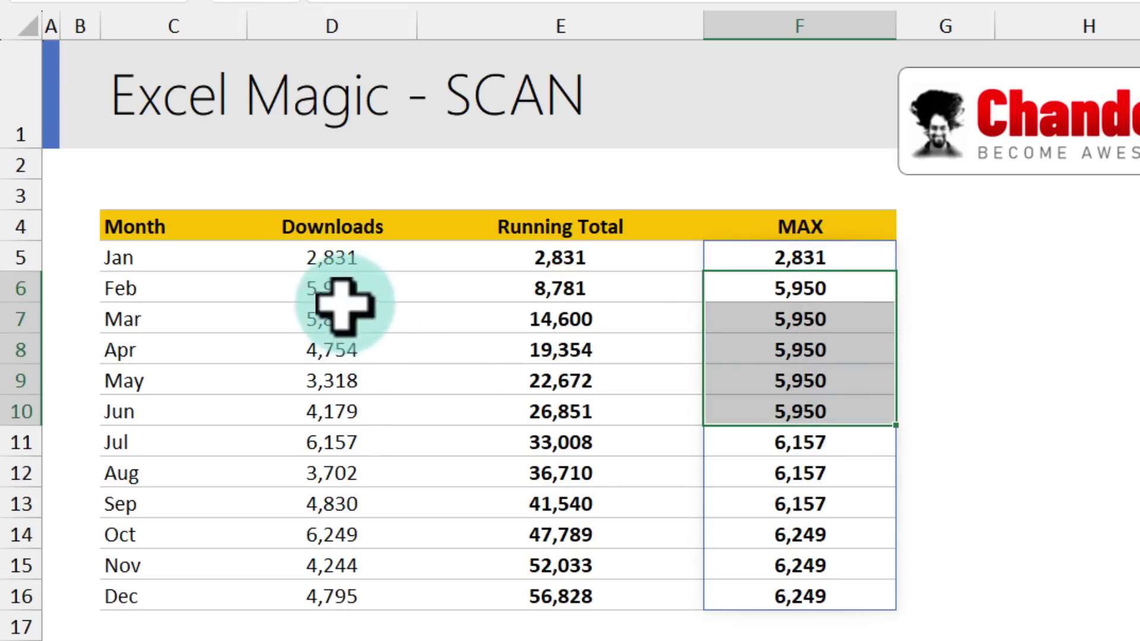
click(325, 442)
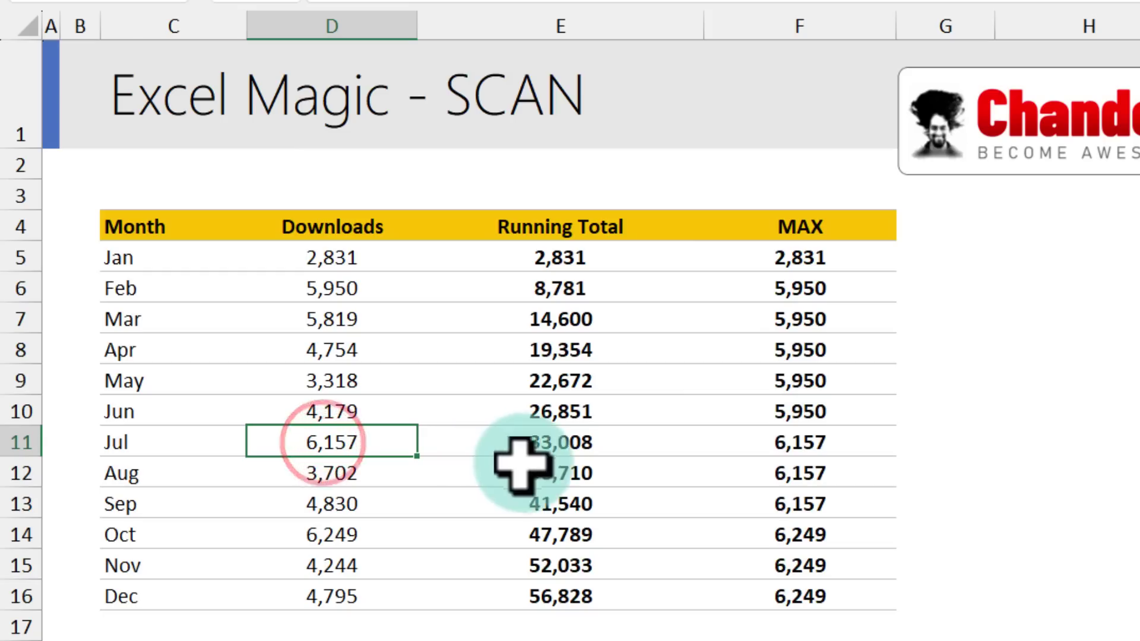
click(842, 443)
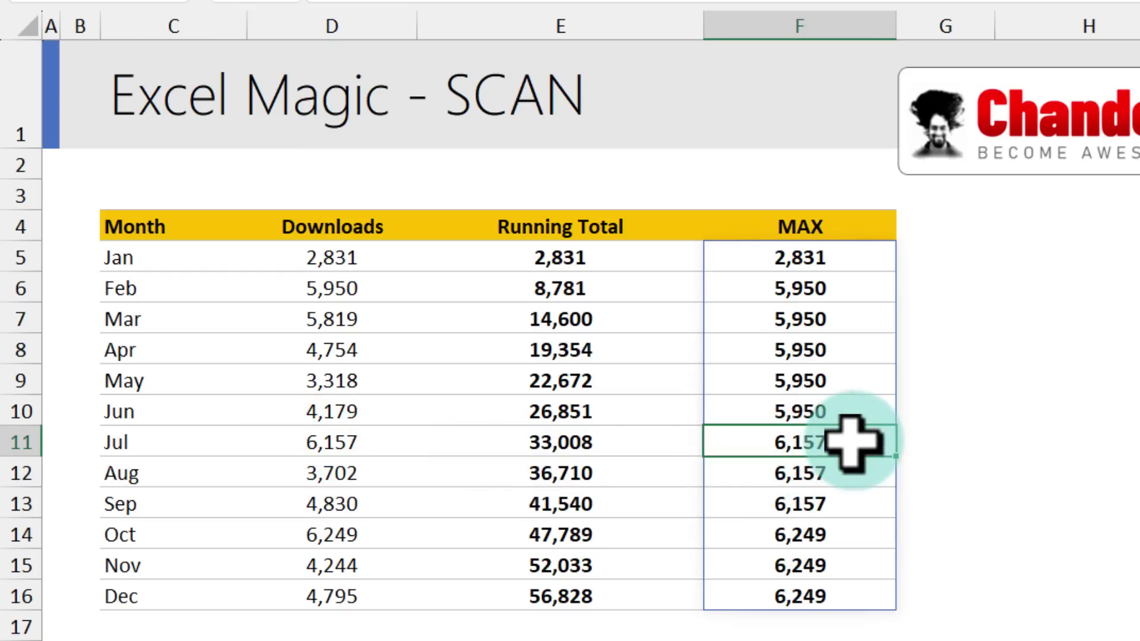
click(842, 532)
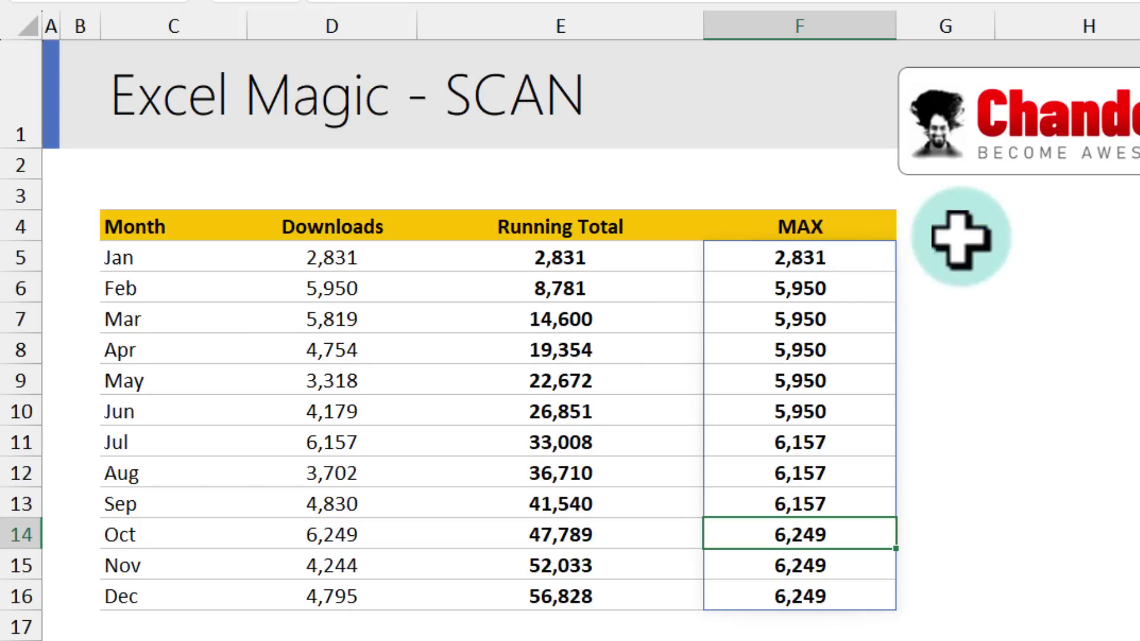
drag(858, 228, 830, 606)
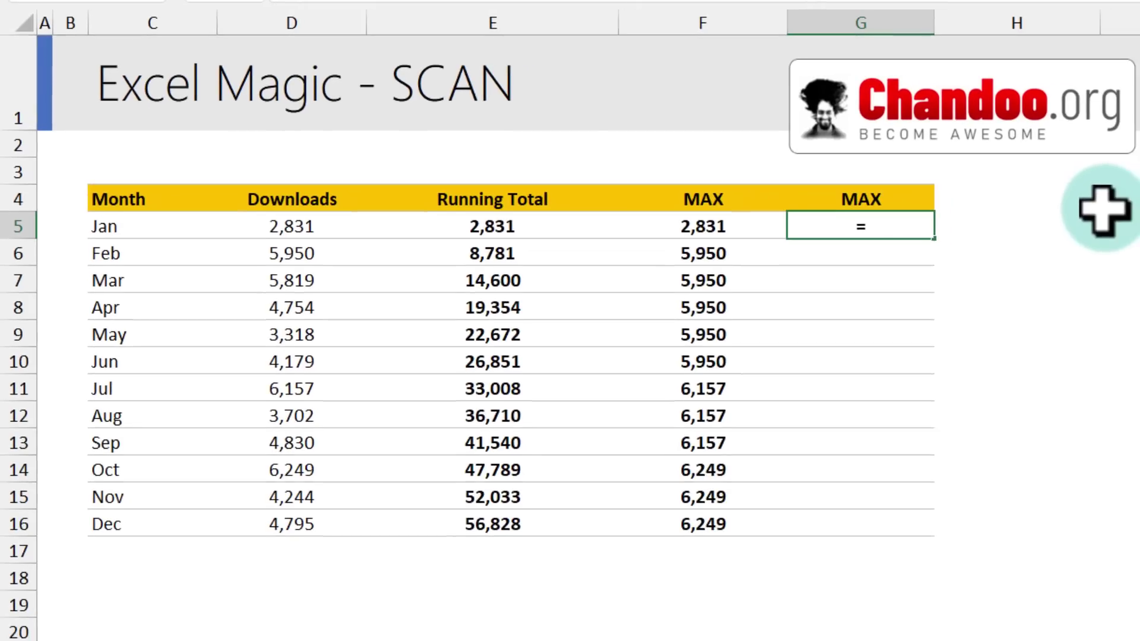
Step: Enter =SCAN(0,D5:D16,LAMBDA(a,b,MAX(a,b))) in G5, spilling running maximums from 2,831 to 6,249
text(sca)
key(Tab)
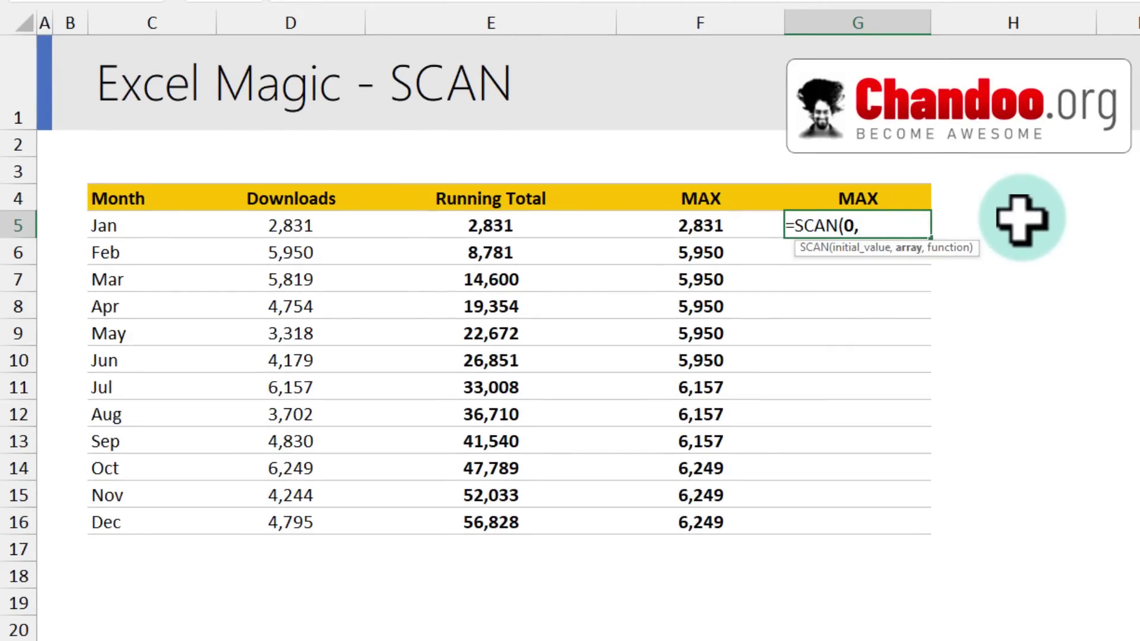
text(0,)
drag(336, 215, 330, 514)
text(,)
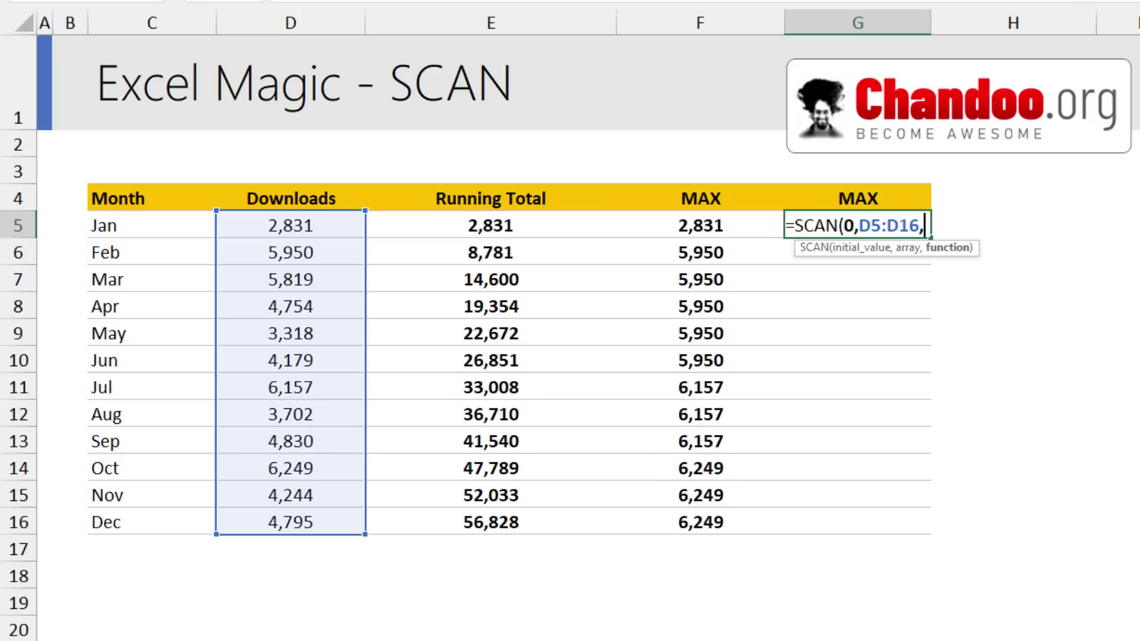
text(l)
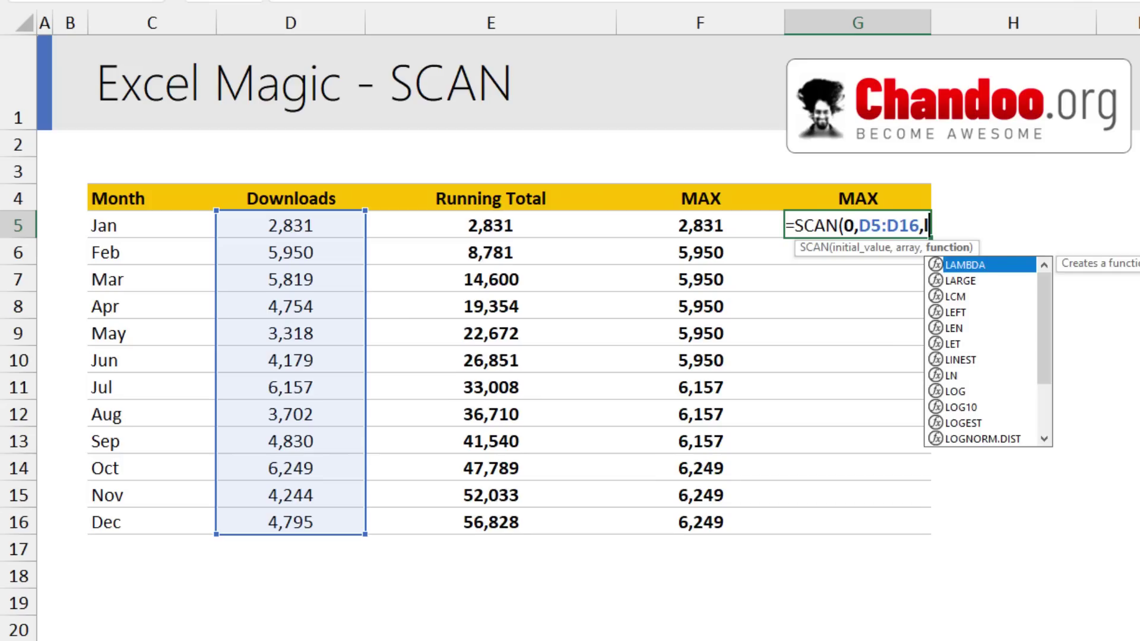
key(Tab)
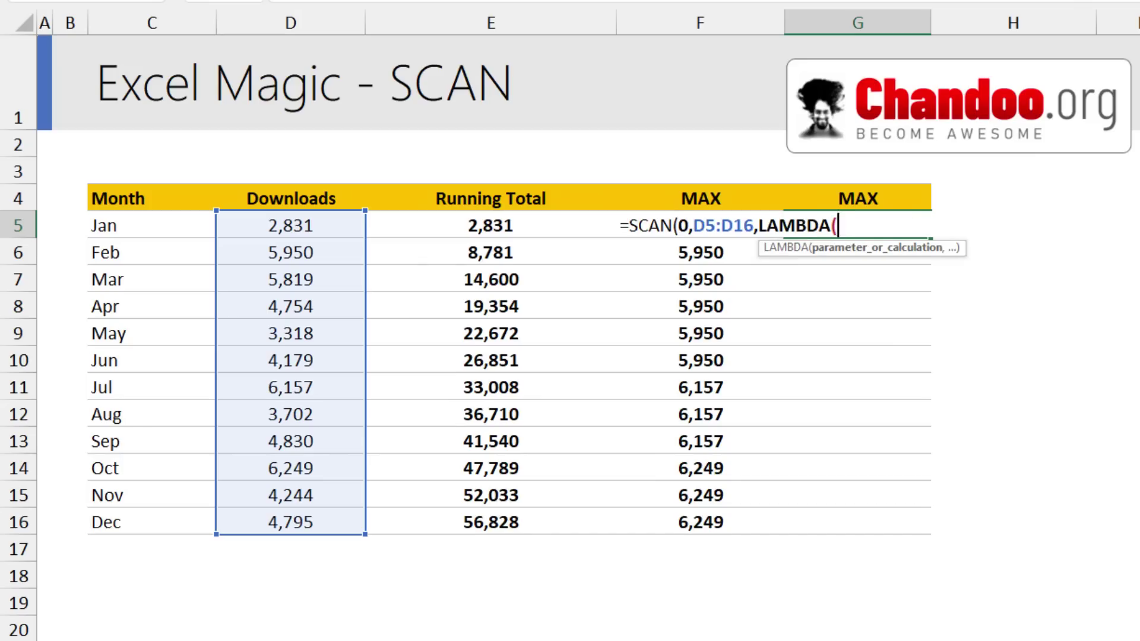
text(a,b)
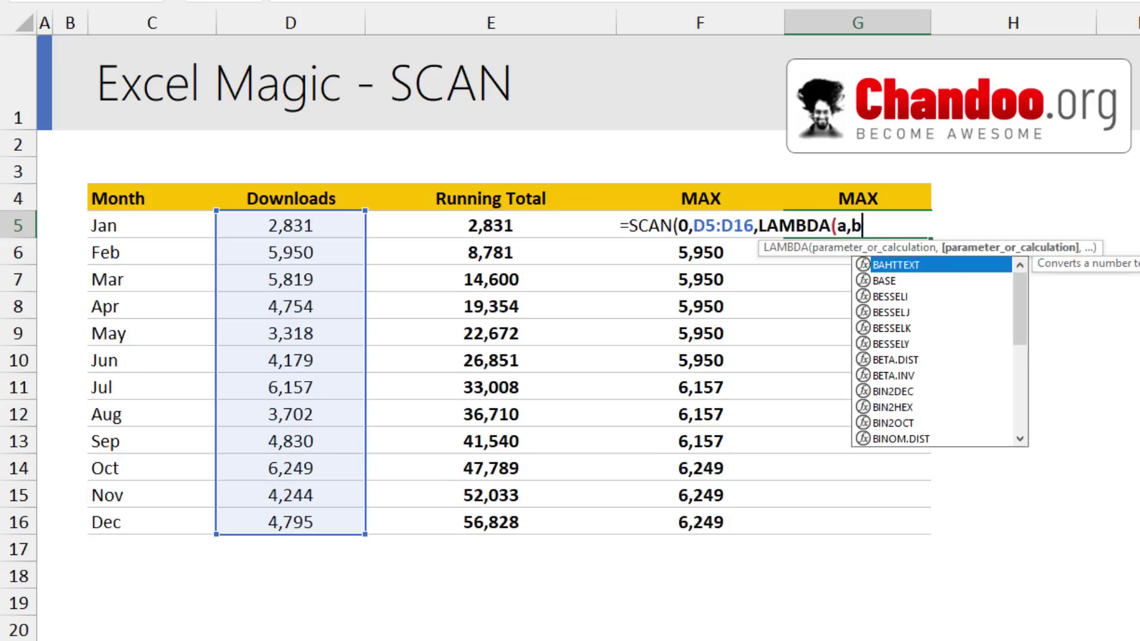
text(,)
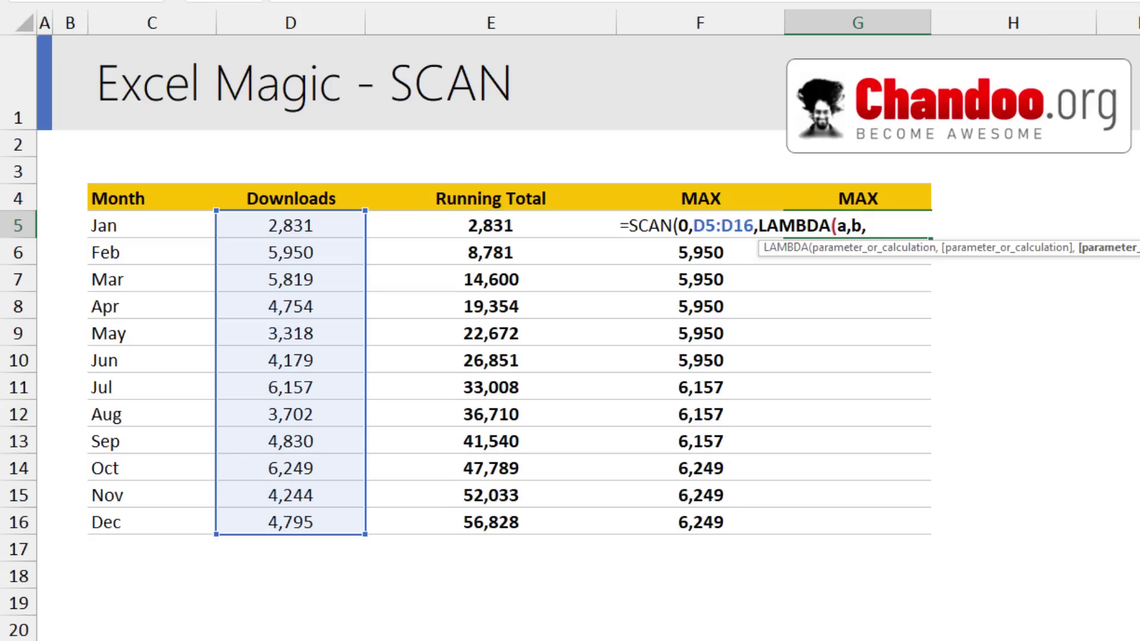
text(ma)
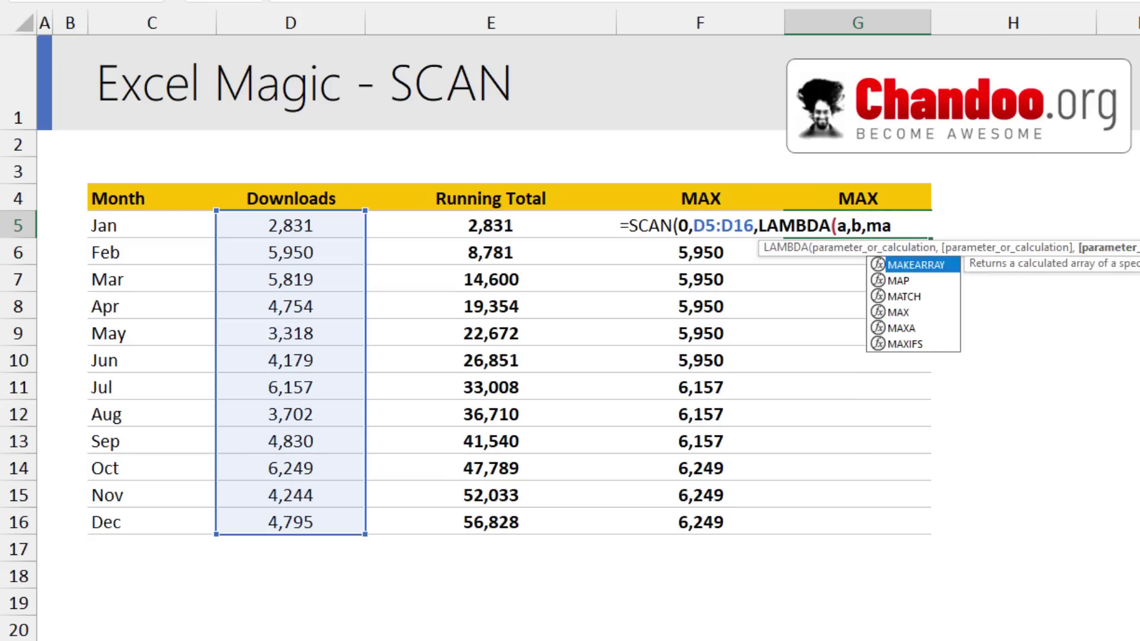
text(x(a,b))))
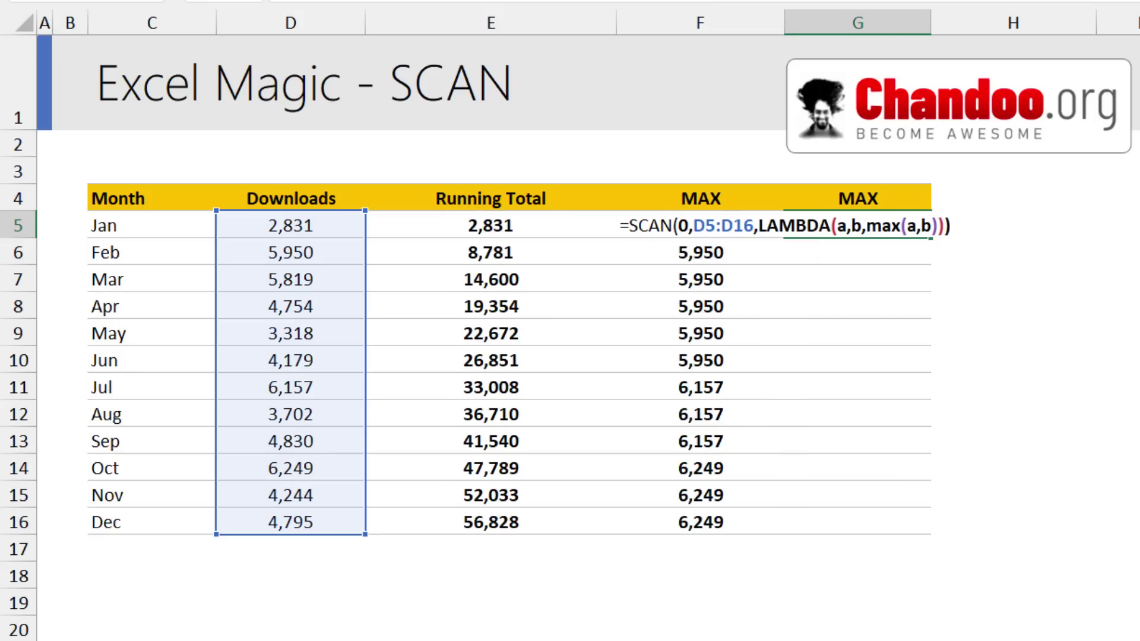
key(ctrl+Return)
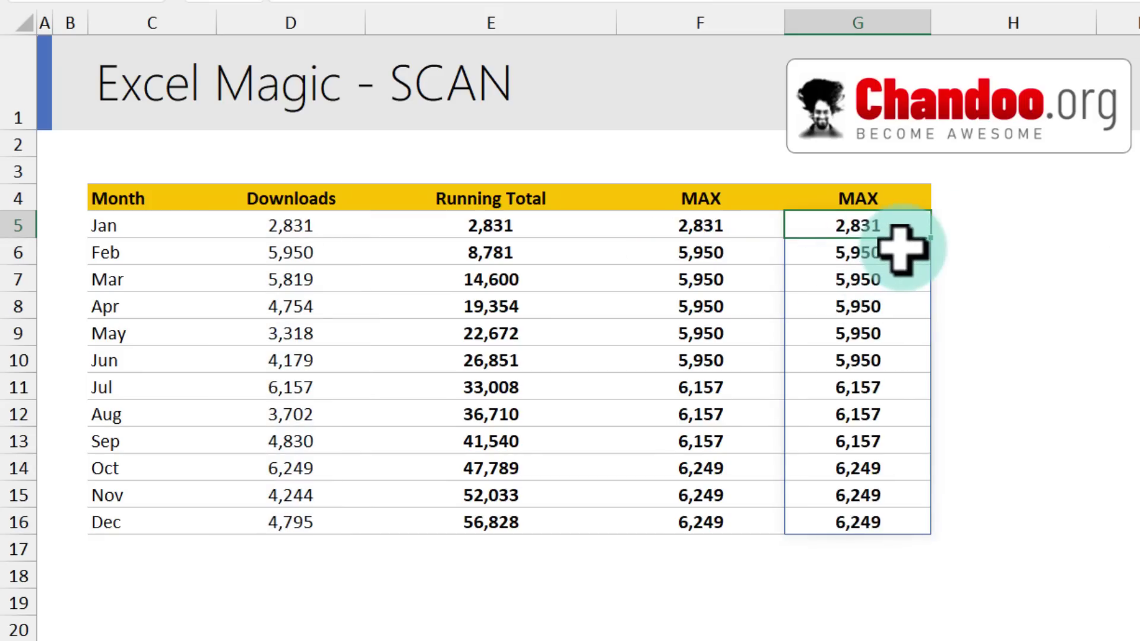
Step: Walk through G5's arguments: initial value 0, LAMBDA parameter b, and MAX(a,b)
double_click(860, 224)
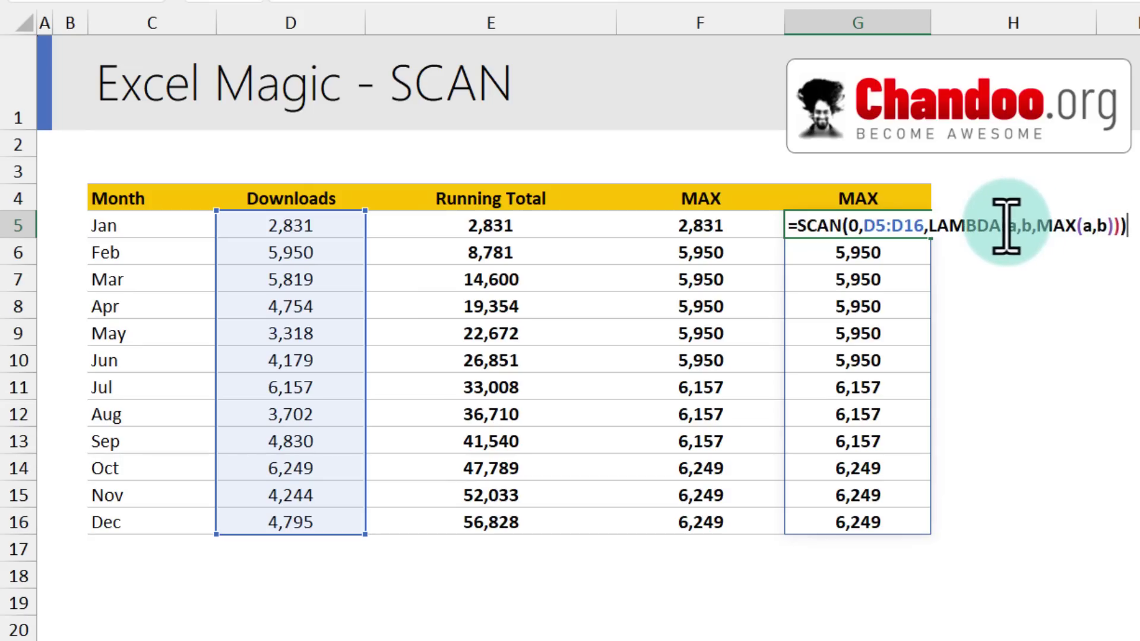
click(854, 225)
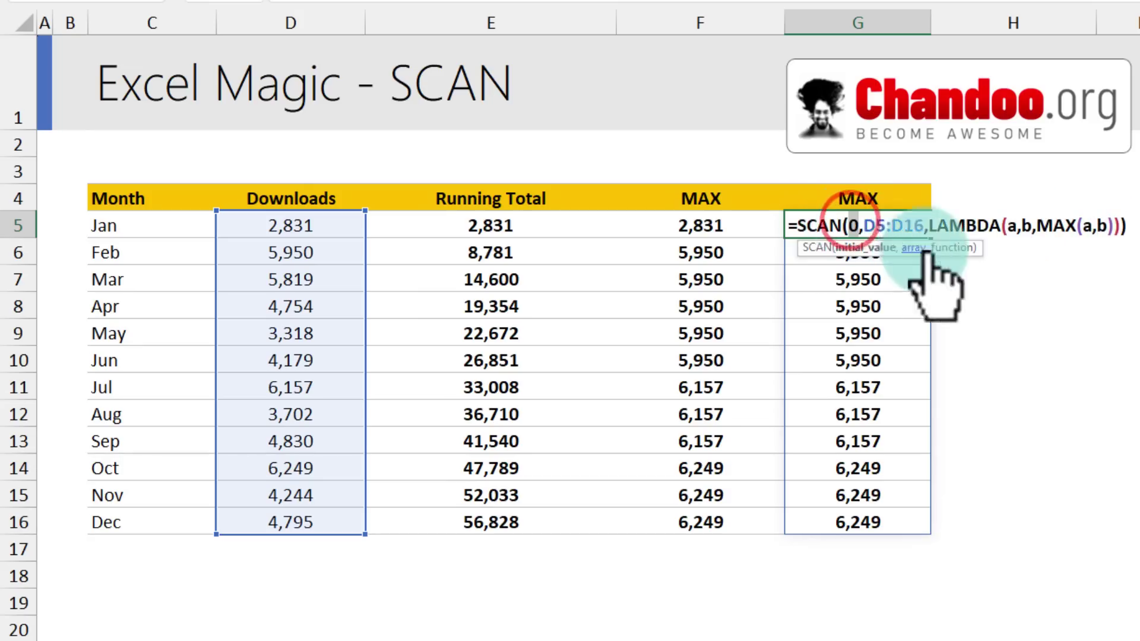
click(1026, 227)
double_click(1026, 227)
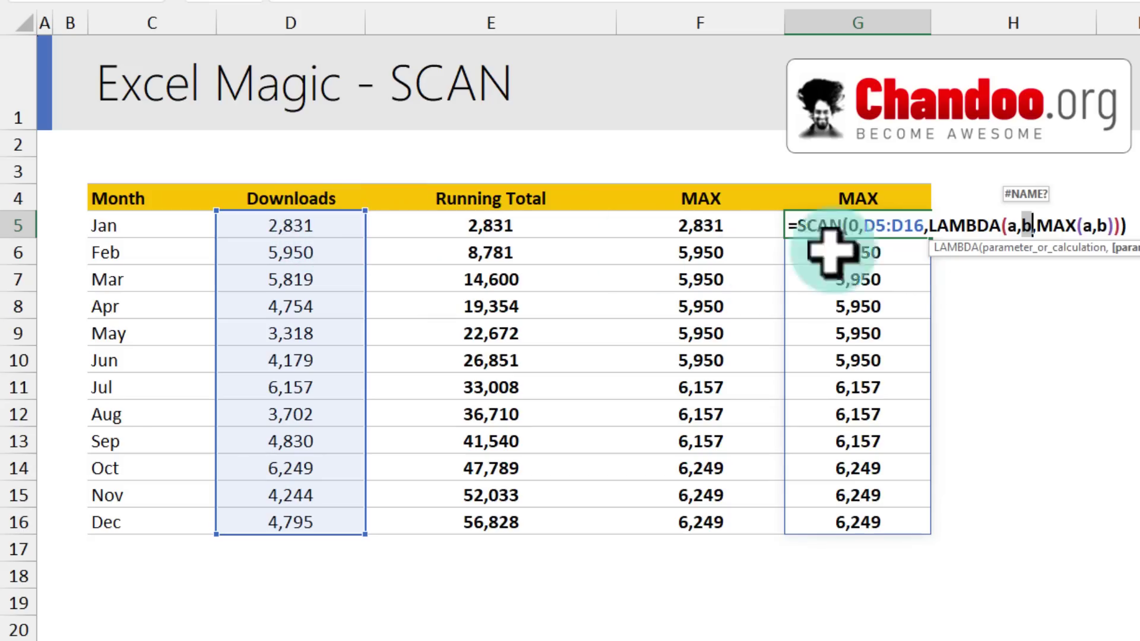
drag(1037, 226, 1103, 225)
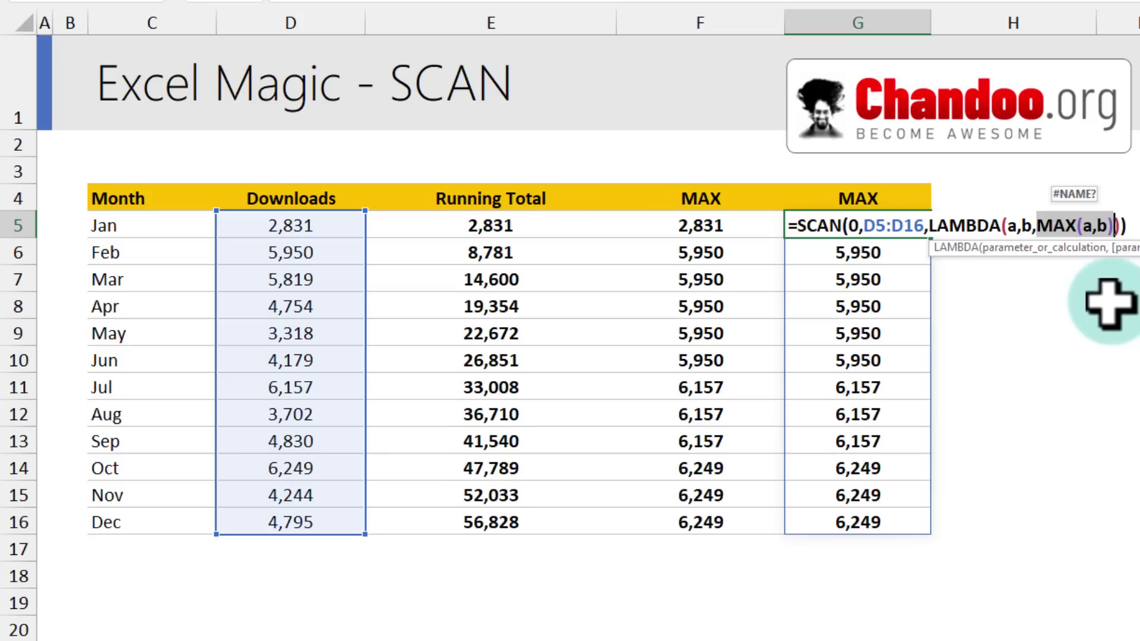
key(Escape)
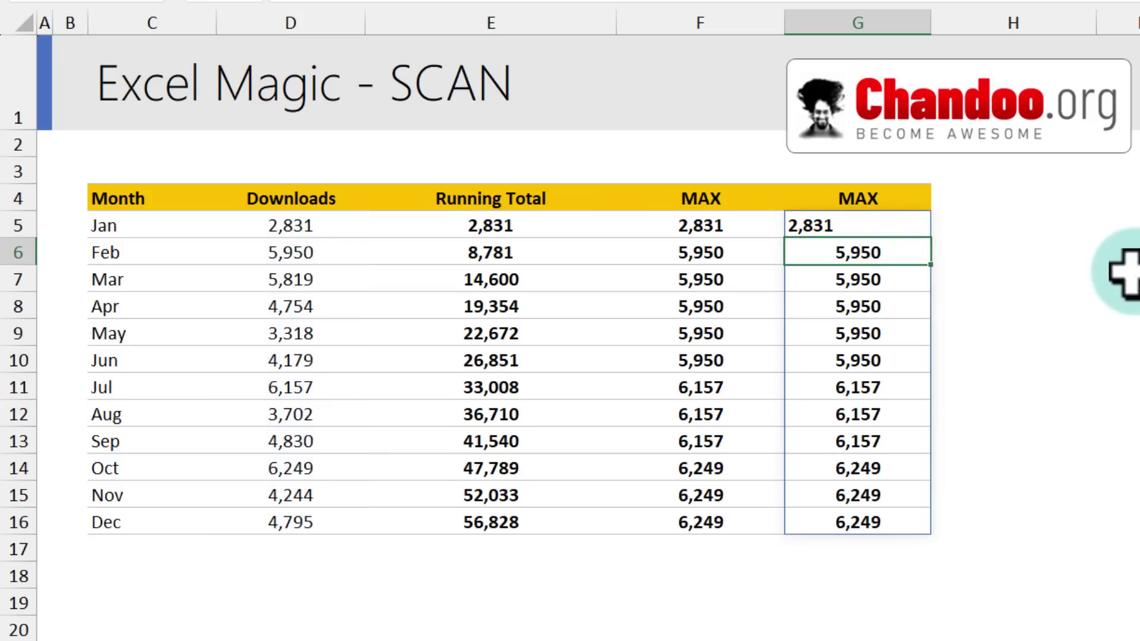
Step: Recommit G5 unchanged, check December's maximum in G16, and move down to the Site Visits table
click(906, 258)
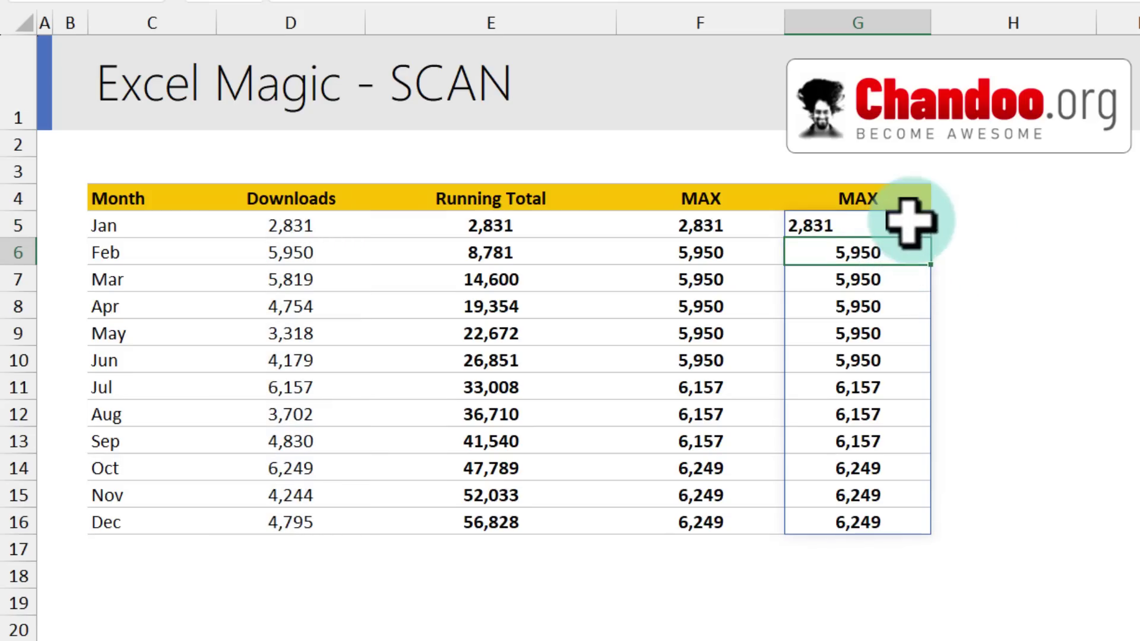
click(829, 224)
double_click(903, 224)
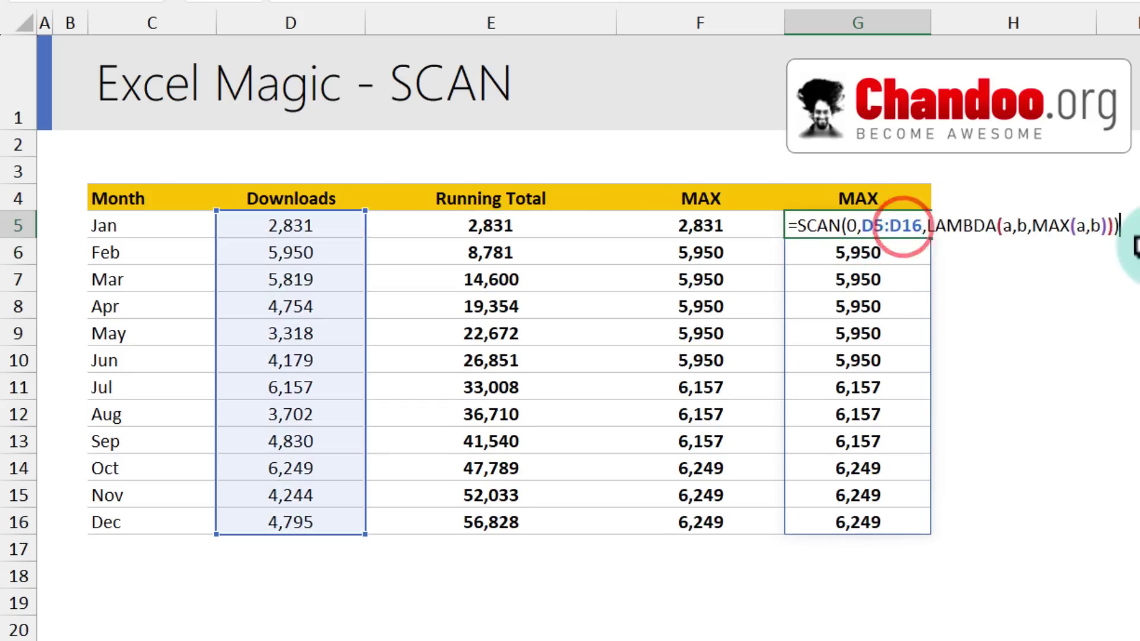
click(846, 226)
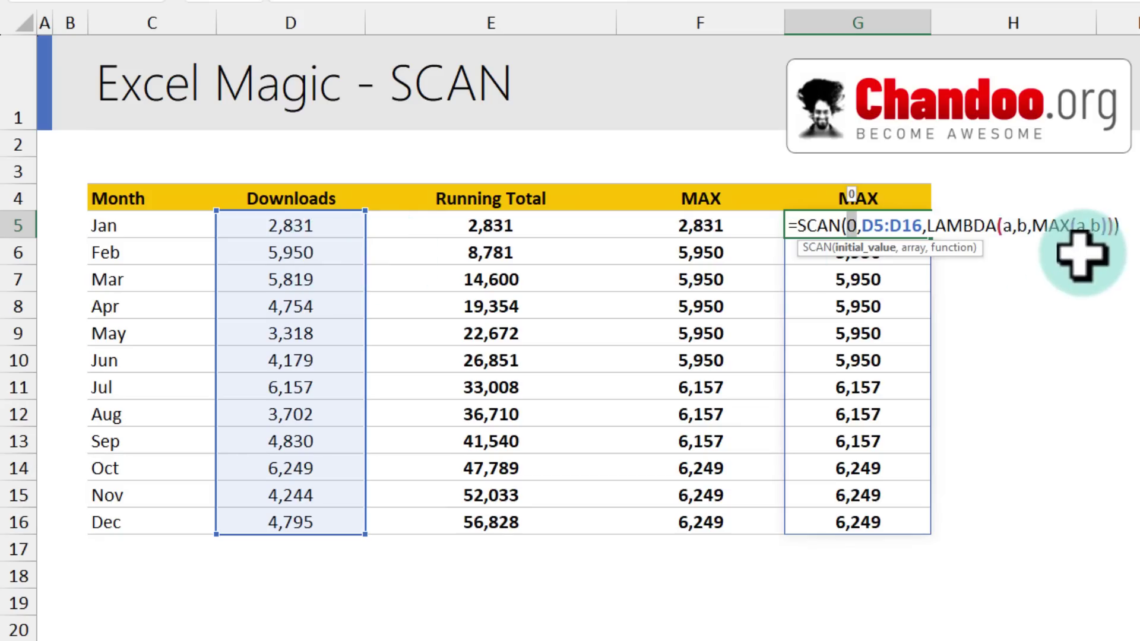
key(Return)
click(873, 255)
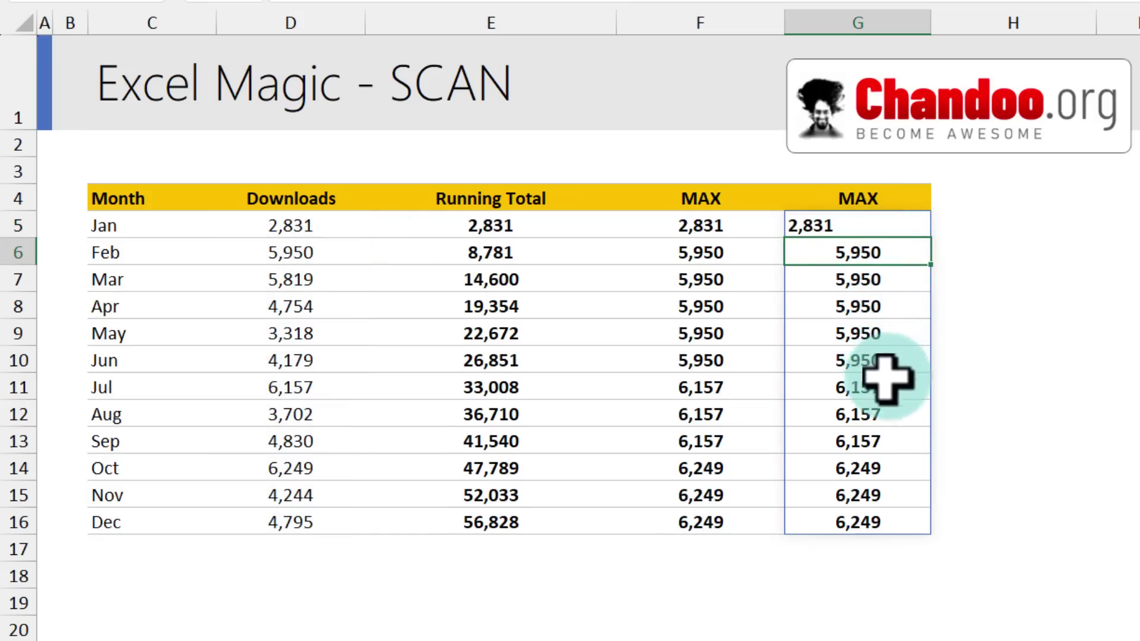
click(882, 519)
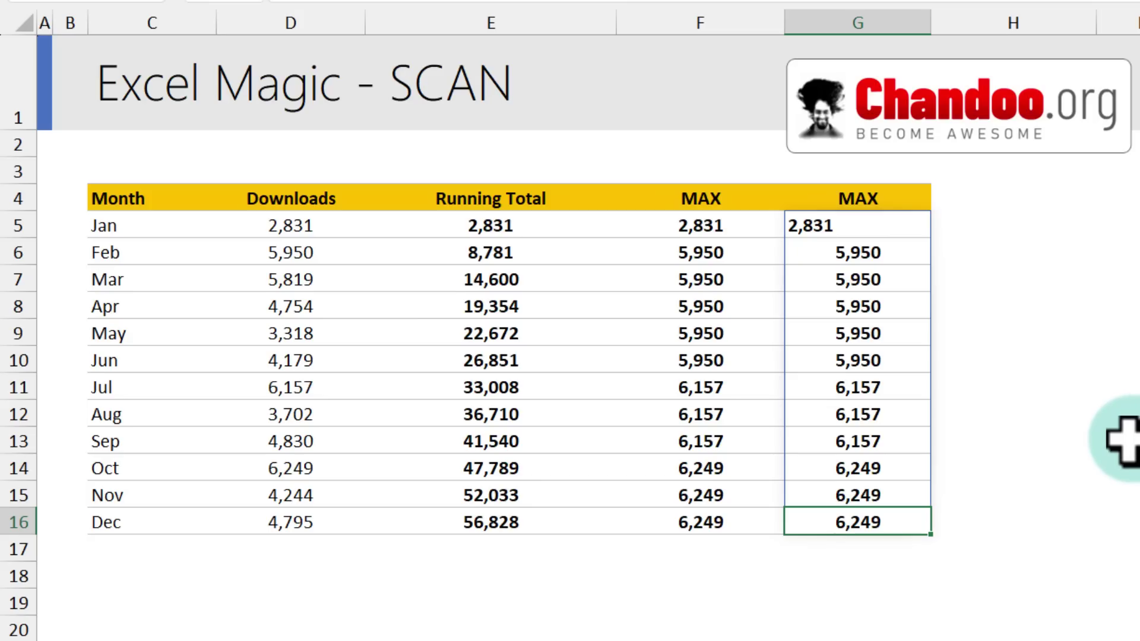
scroll(1117, 445, down, 14)
click(164, 140)
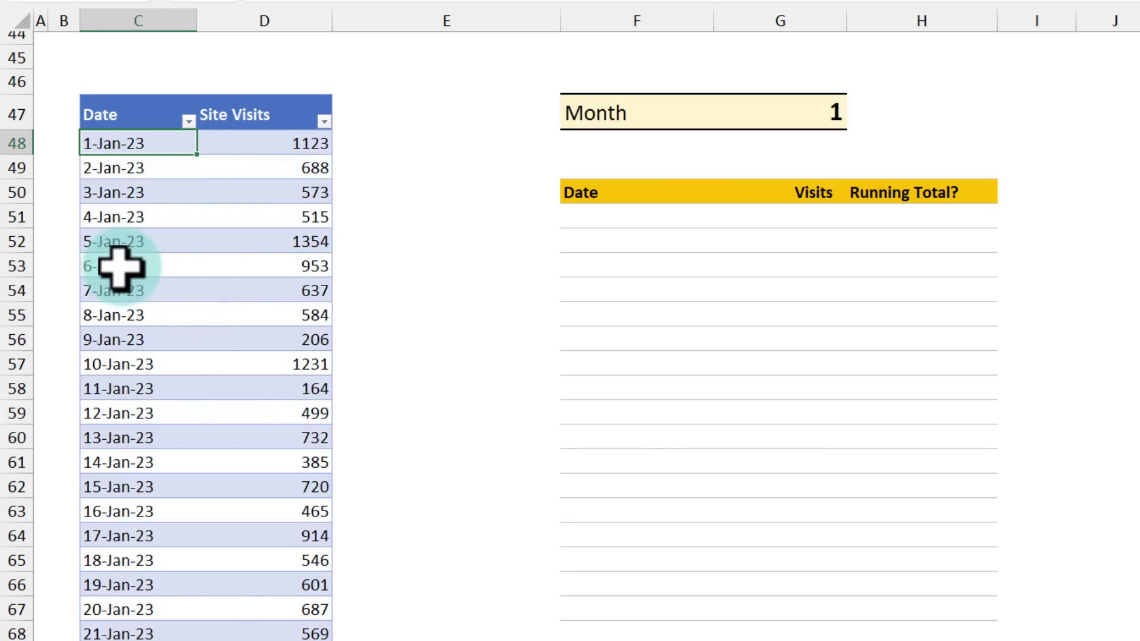
scroll(155, 273, down, 18)
scroll(155, 274, down, 20)
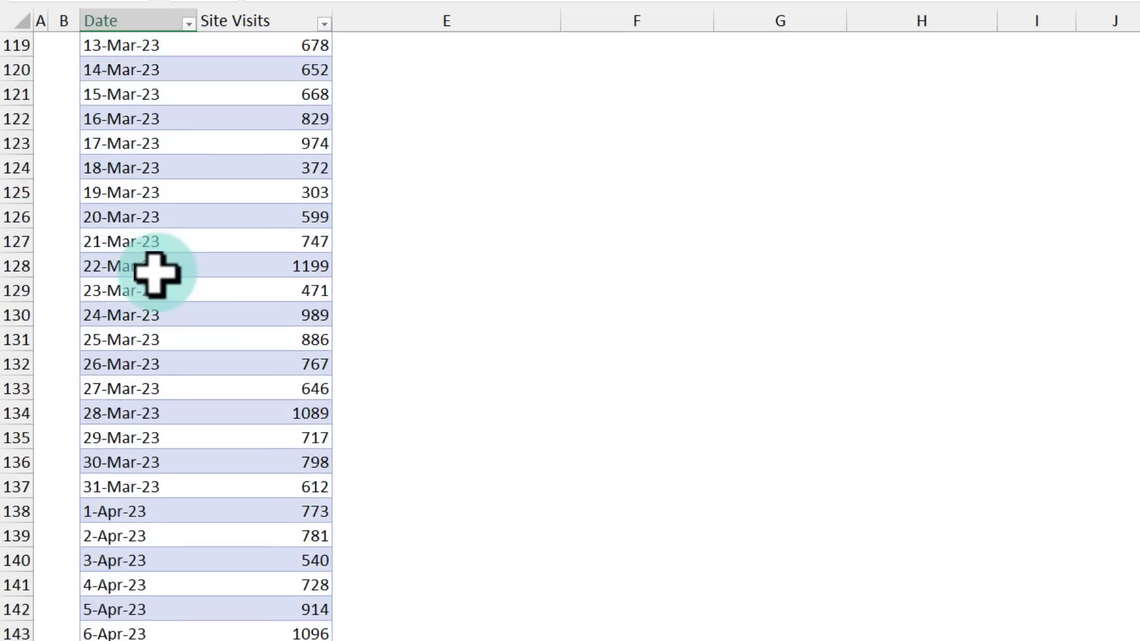
scroll(156, 273, up, 1)
scroll(156, 273, up, 20)
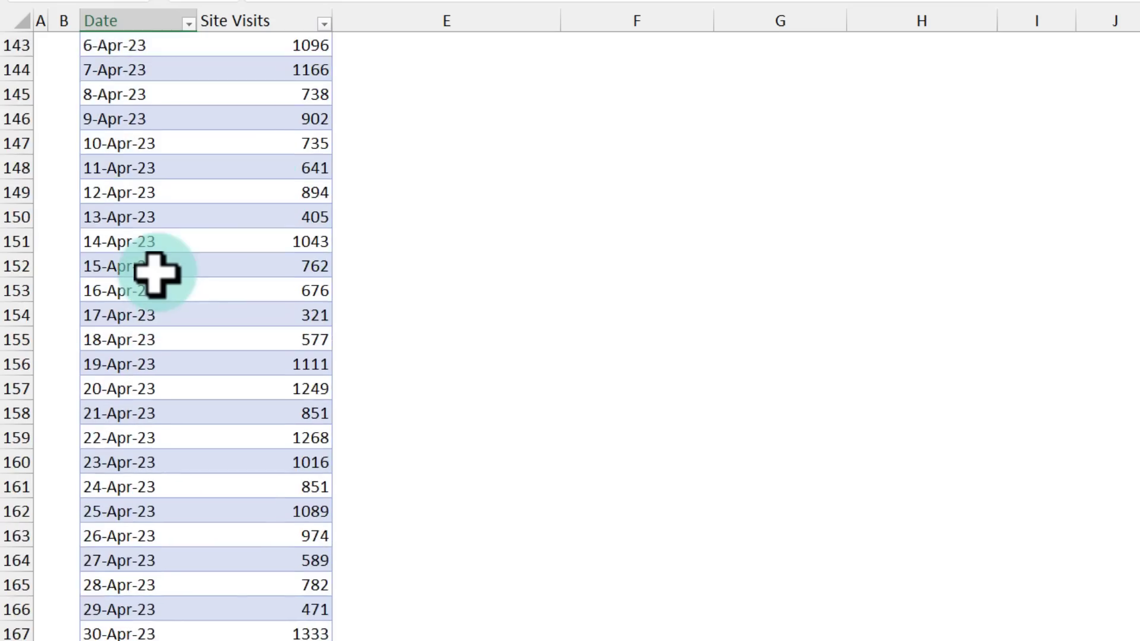
scroll(156, 273, up, 20)
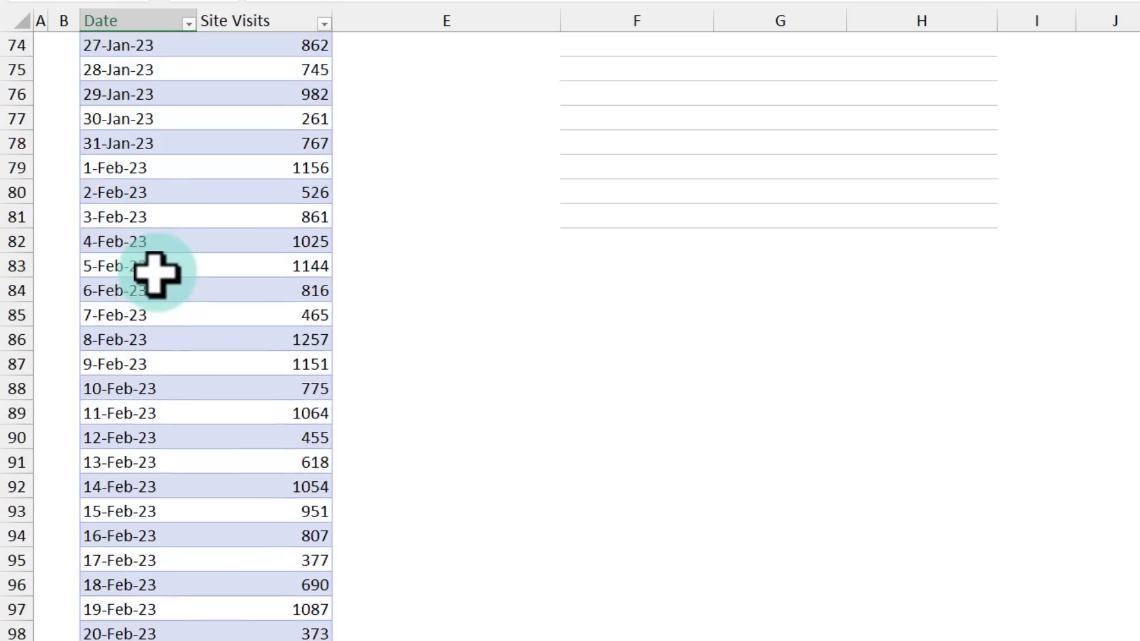
scroll(156, 273, down, 2)
scroll(156, 273, down, 1)
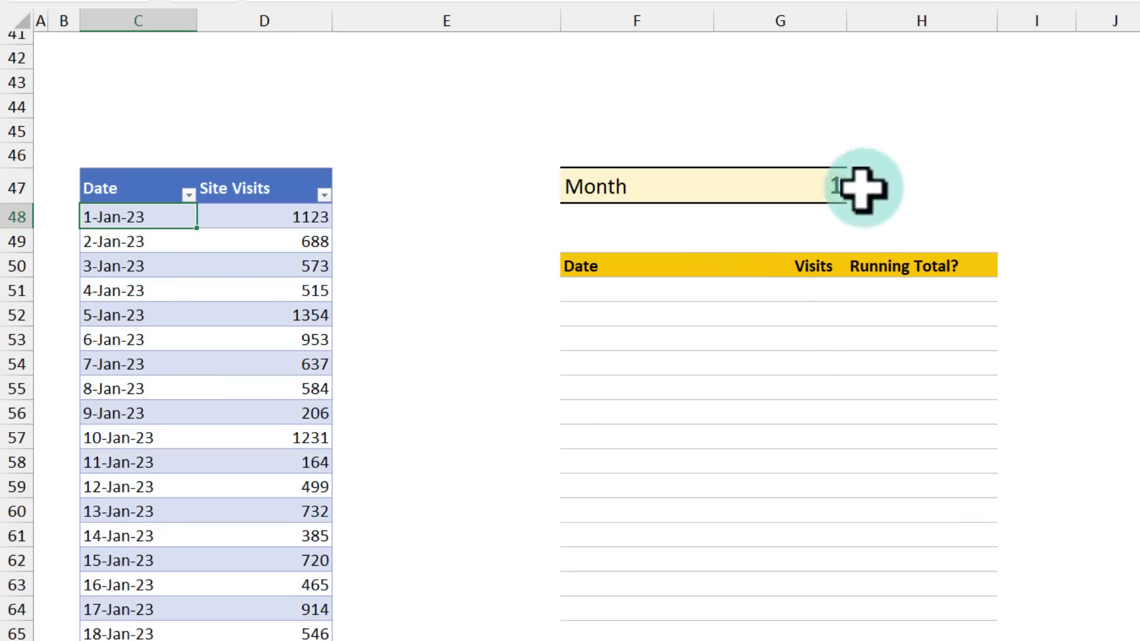
click(805, 189)
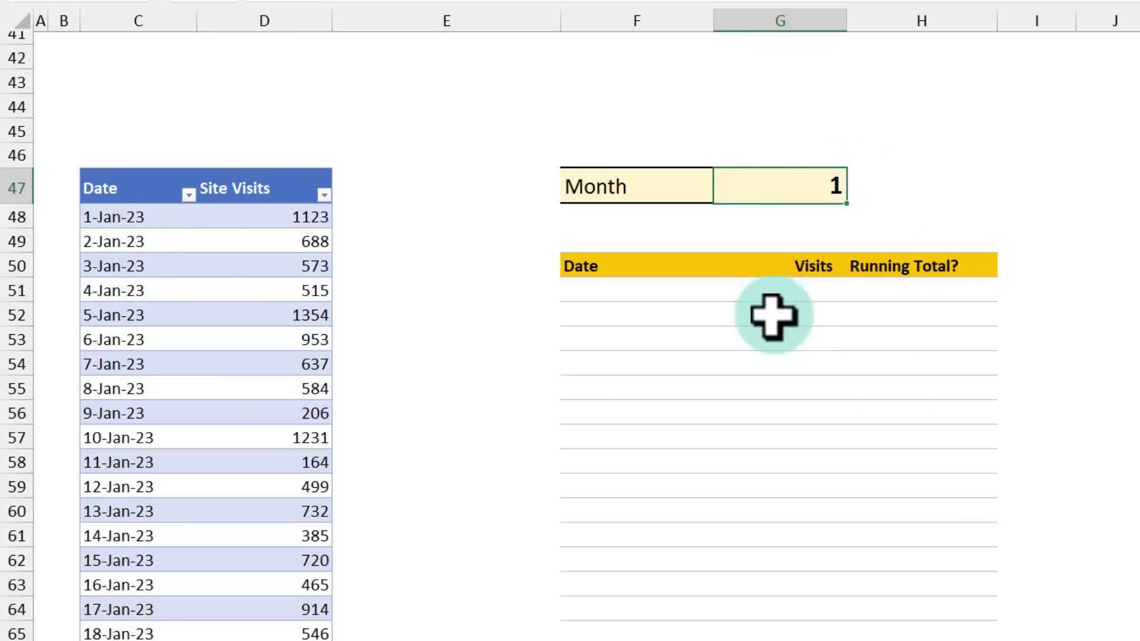
Step: Start a FILTER formula in F51 over the visits table
drag(918, 292, 891, 527)
click(595, 291)
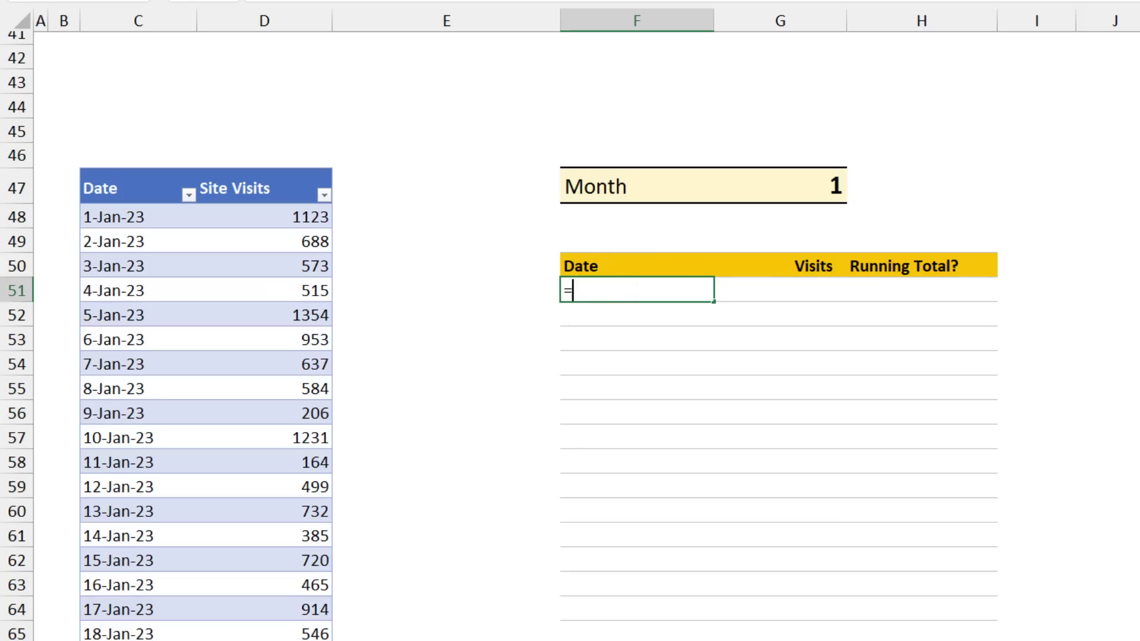
text(=fil)
key(Tab)
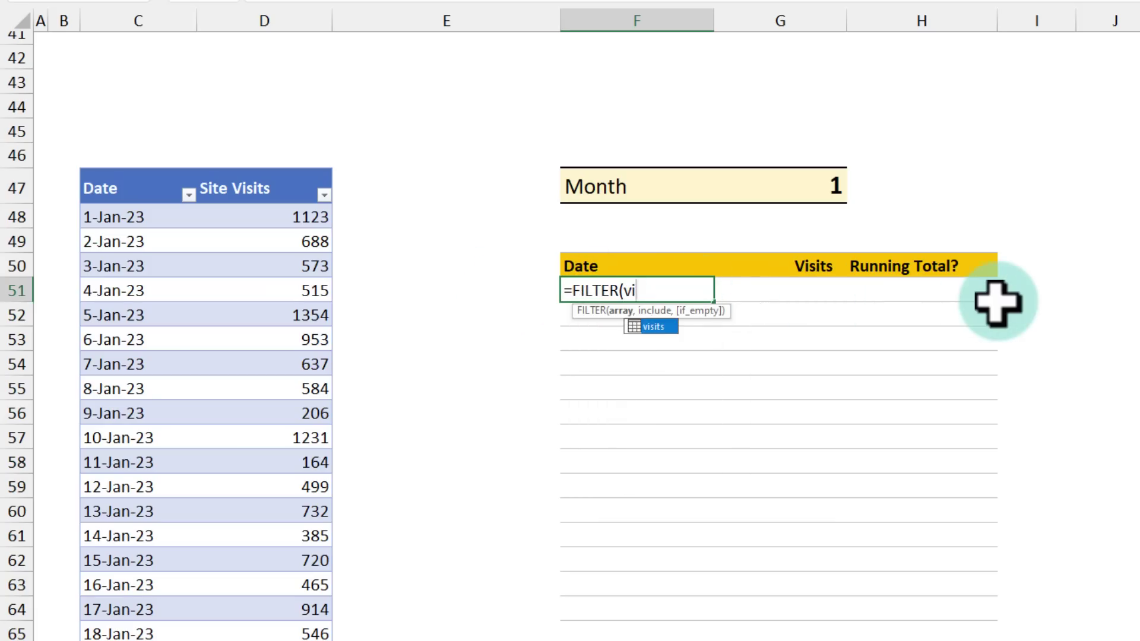
text(vi)
key(Tab)
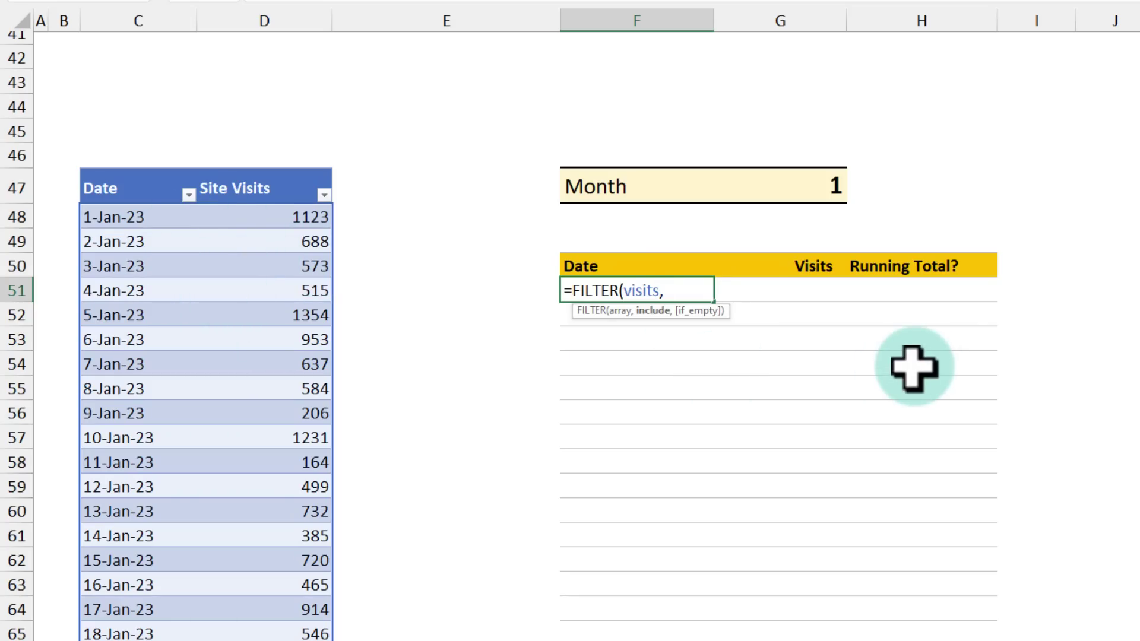
Step: Add the condition MONTH(visits[Date])=G47, spilling January's visits from 1-Jan-23 at 1,123
text(,)
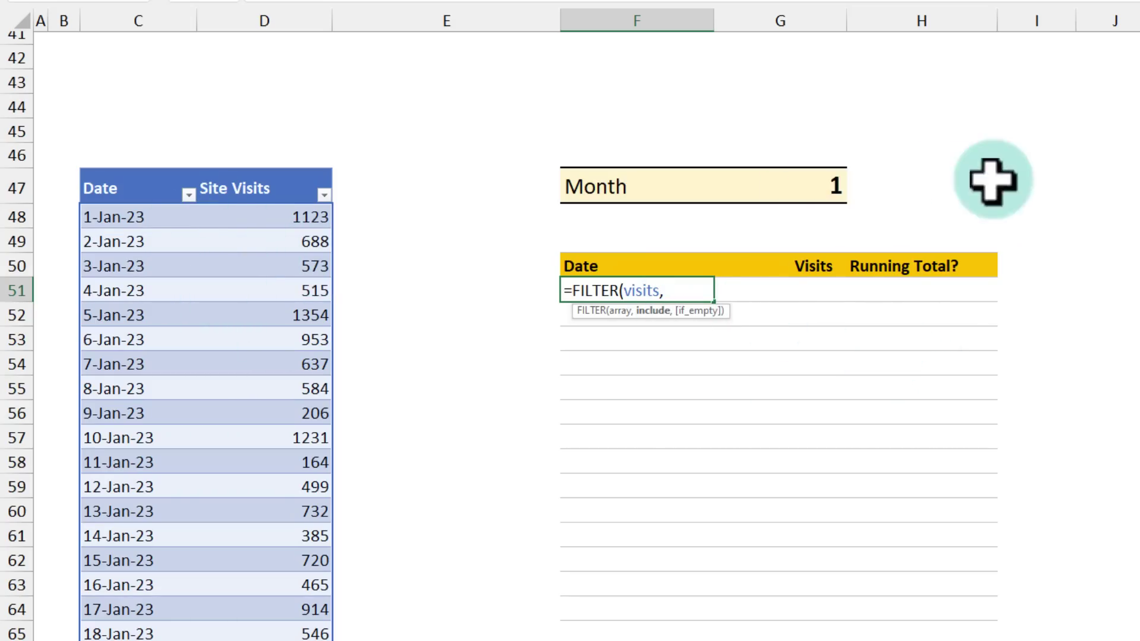
text( mon)
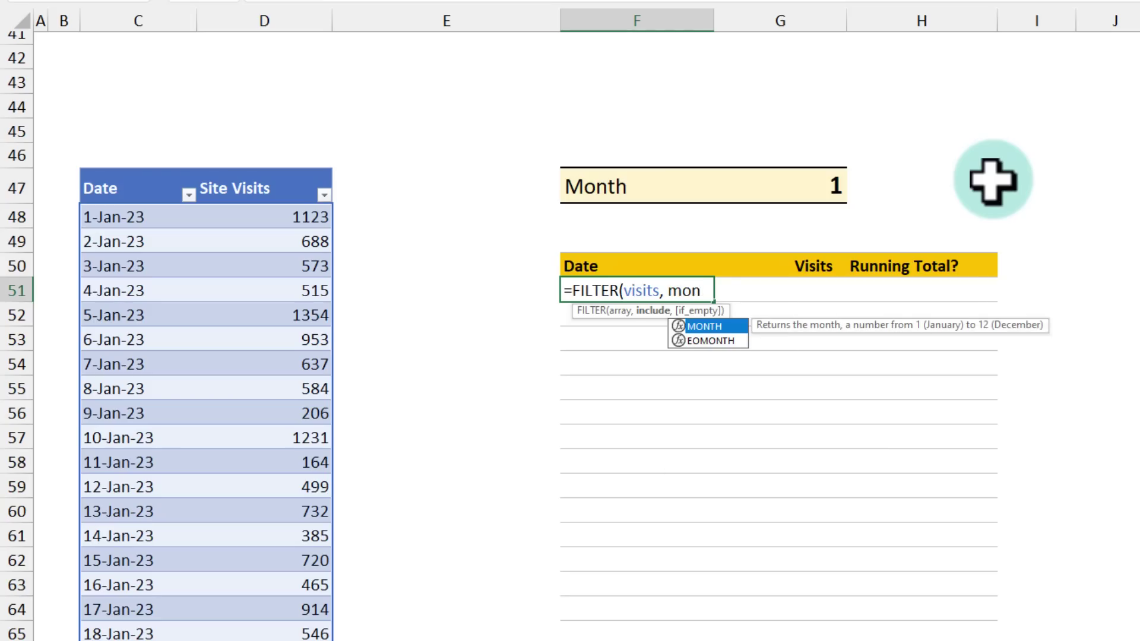
text(th)
key(Tab)
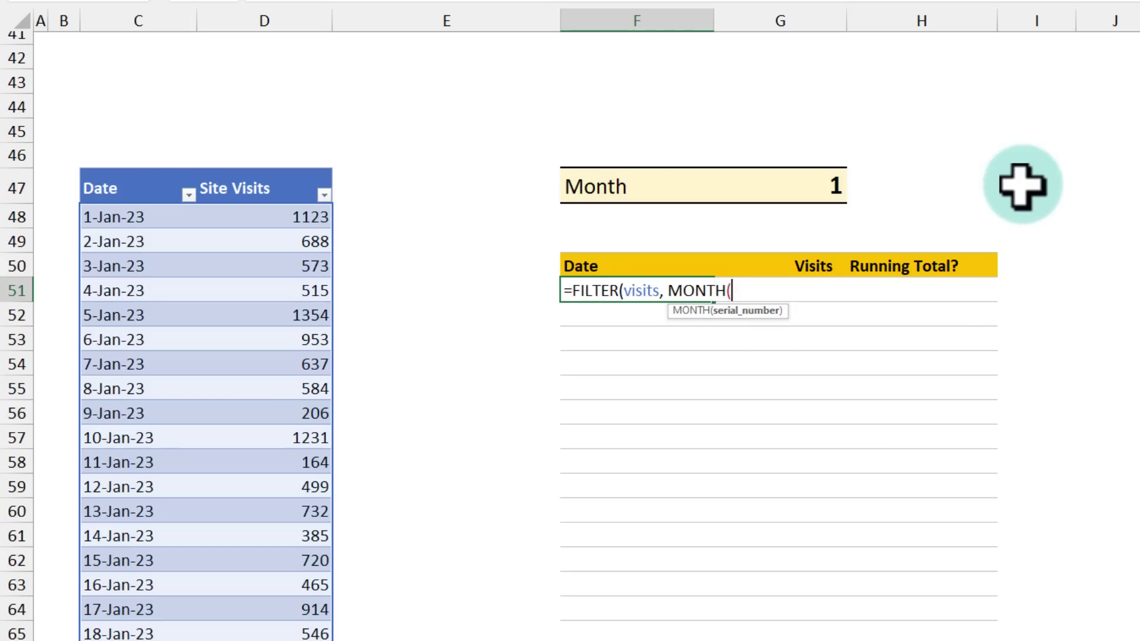
text(visits)
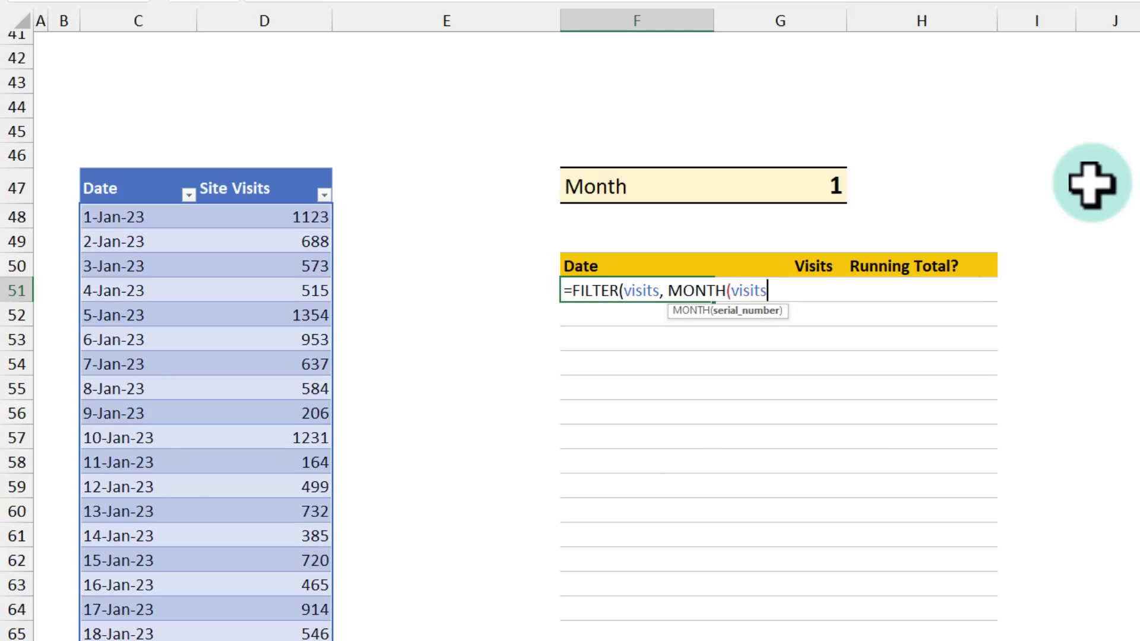
text([)
key(Down)
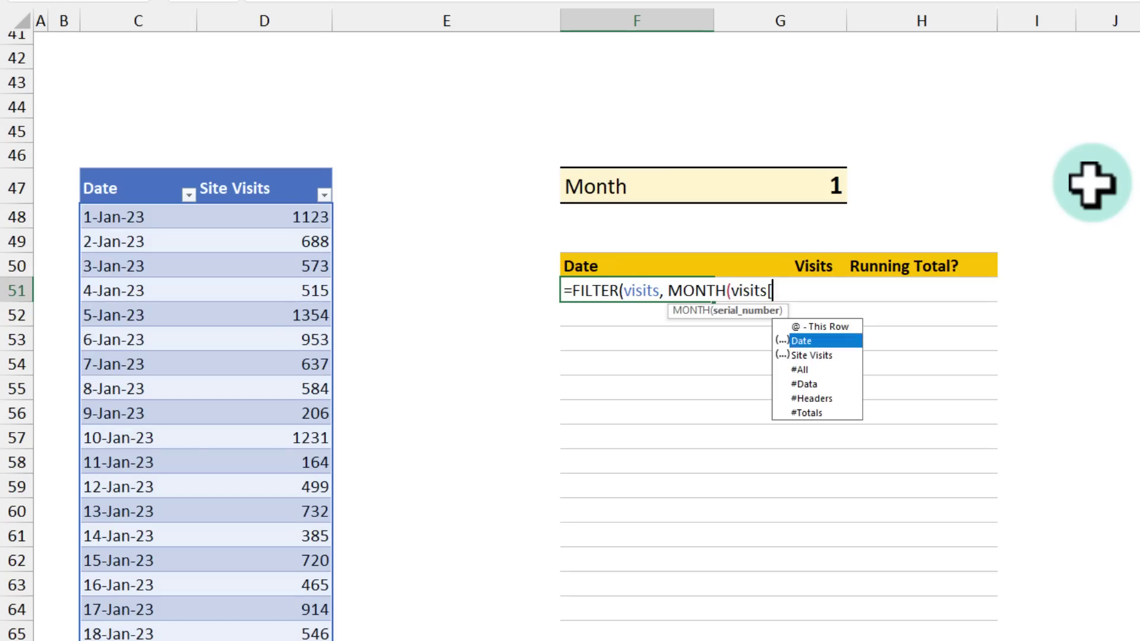
key(Tab)
text(])
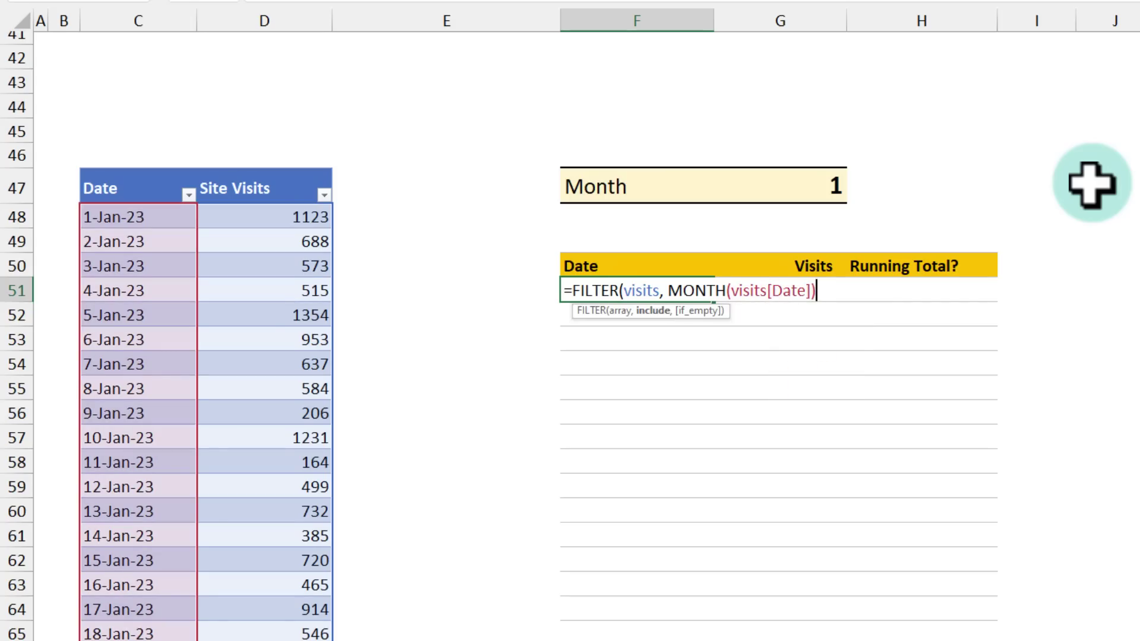
text()=)
click(826, 196)
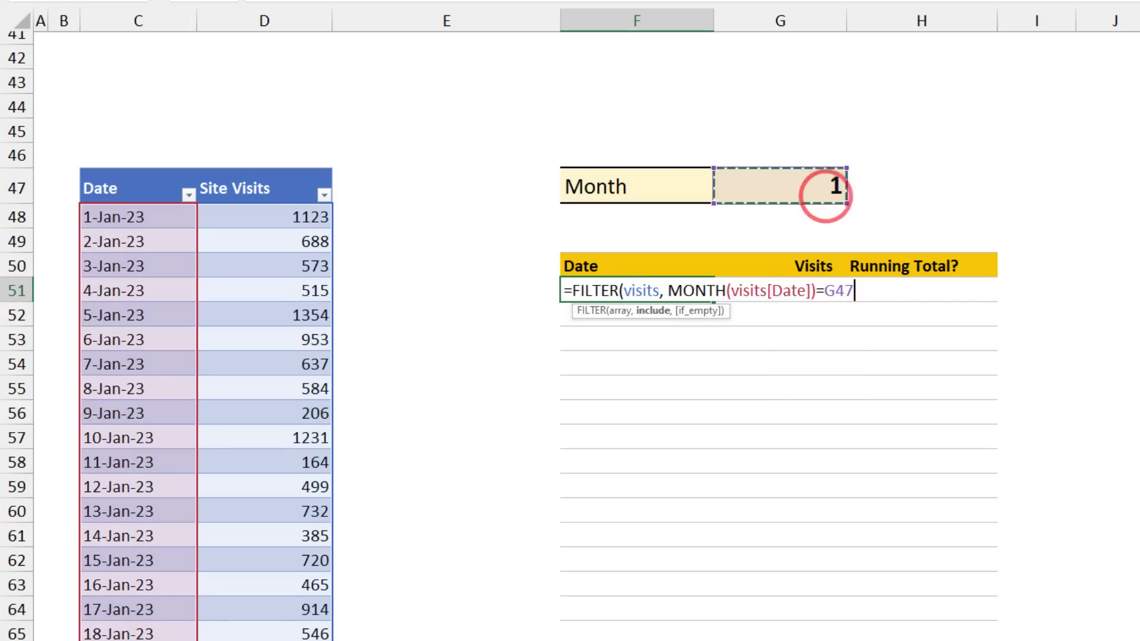
text())
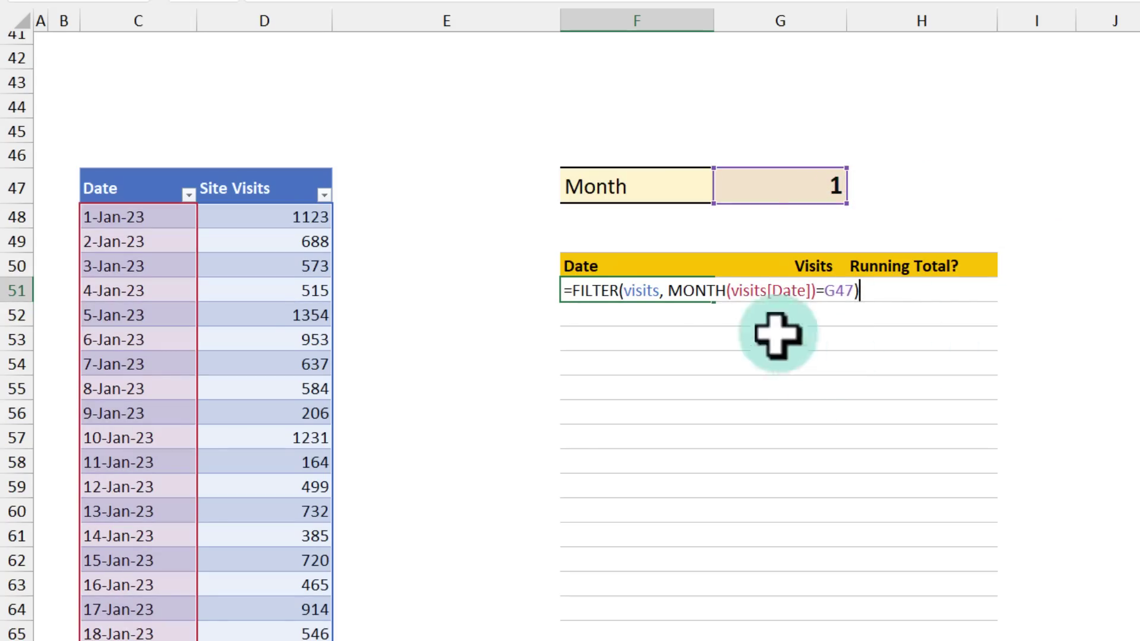
key(ctrl+Return)
Step: Review the extent of January's spilled results, then set the Month in G47 to 2
scroll(993, 287, down, 1)
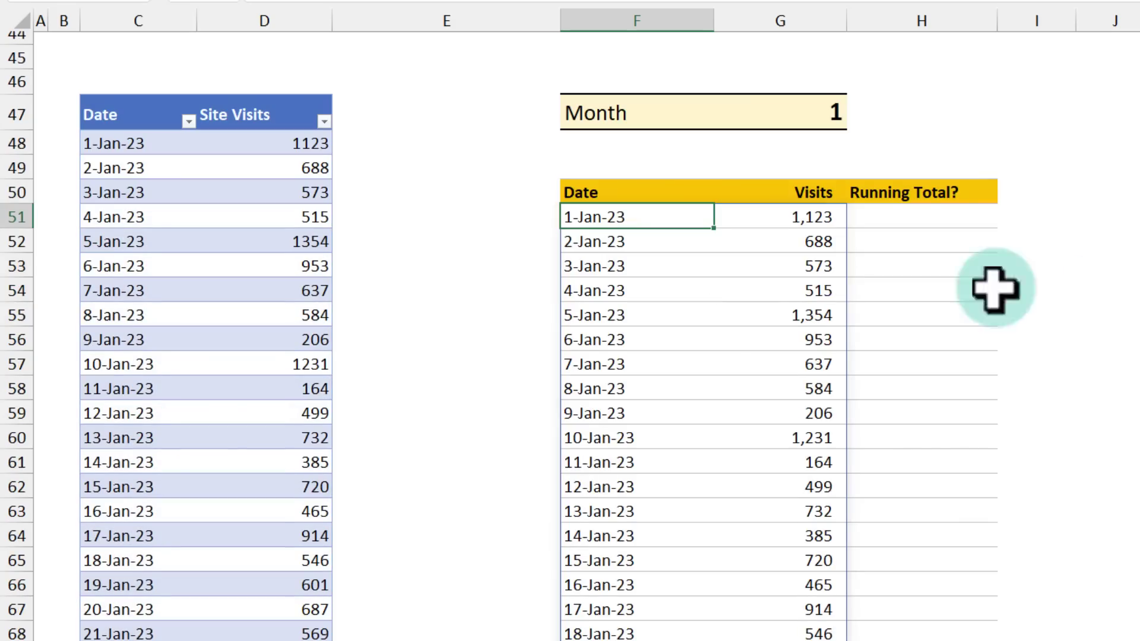
scroll(741, 319, down, 2)
scroll(744, 323, down, 4)
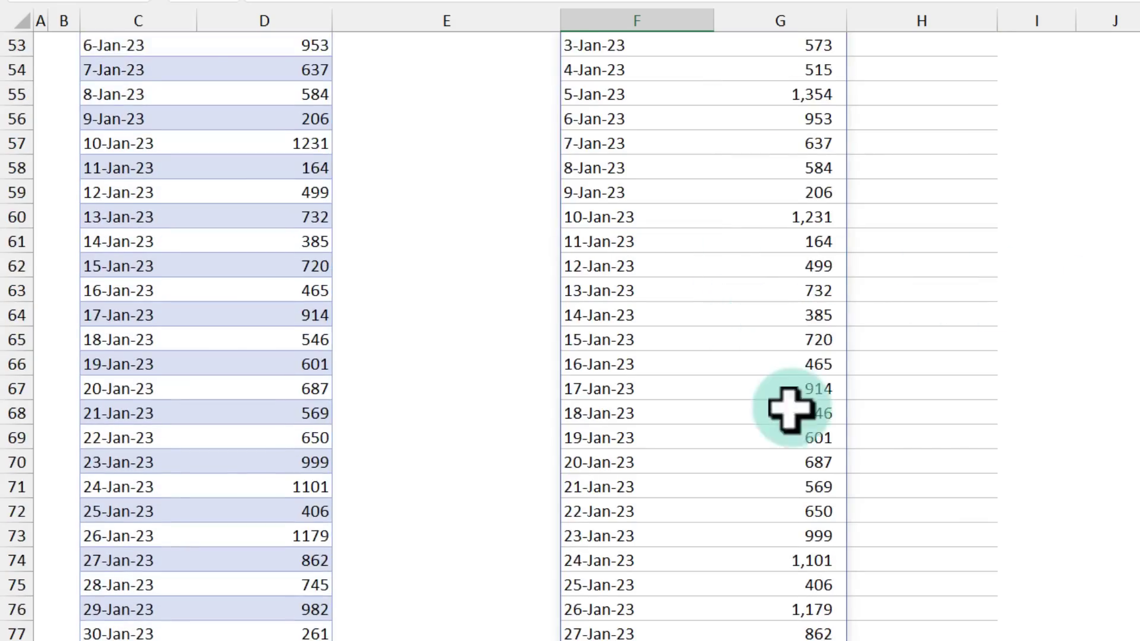
shift+click(827, 514)
scroll(849, 433, up, 6)
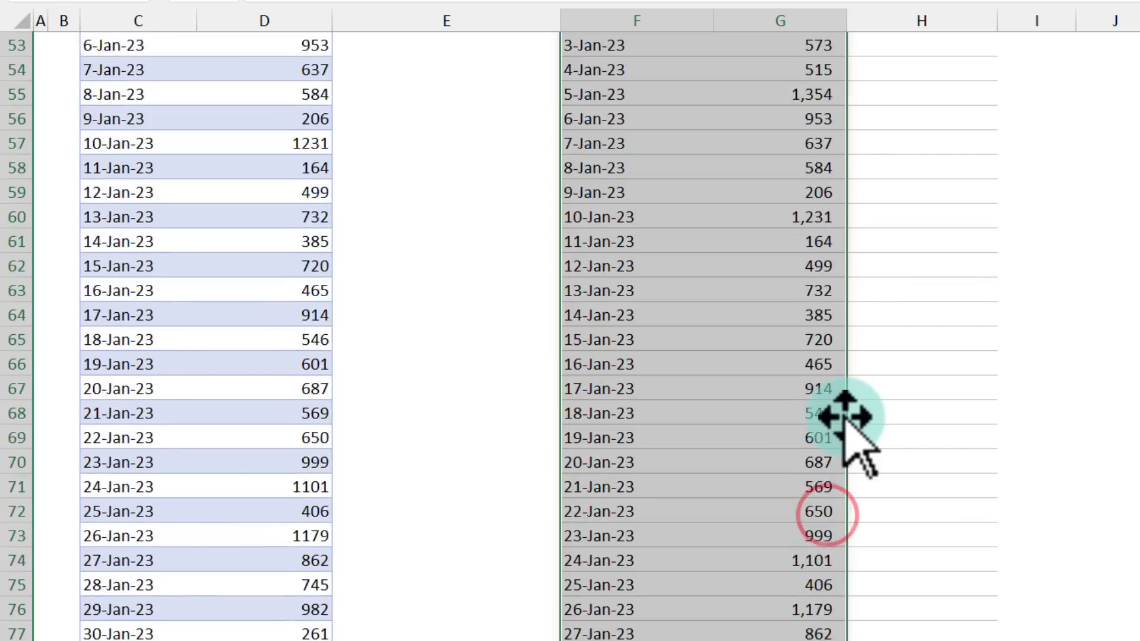
click(834, 116)
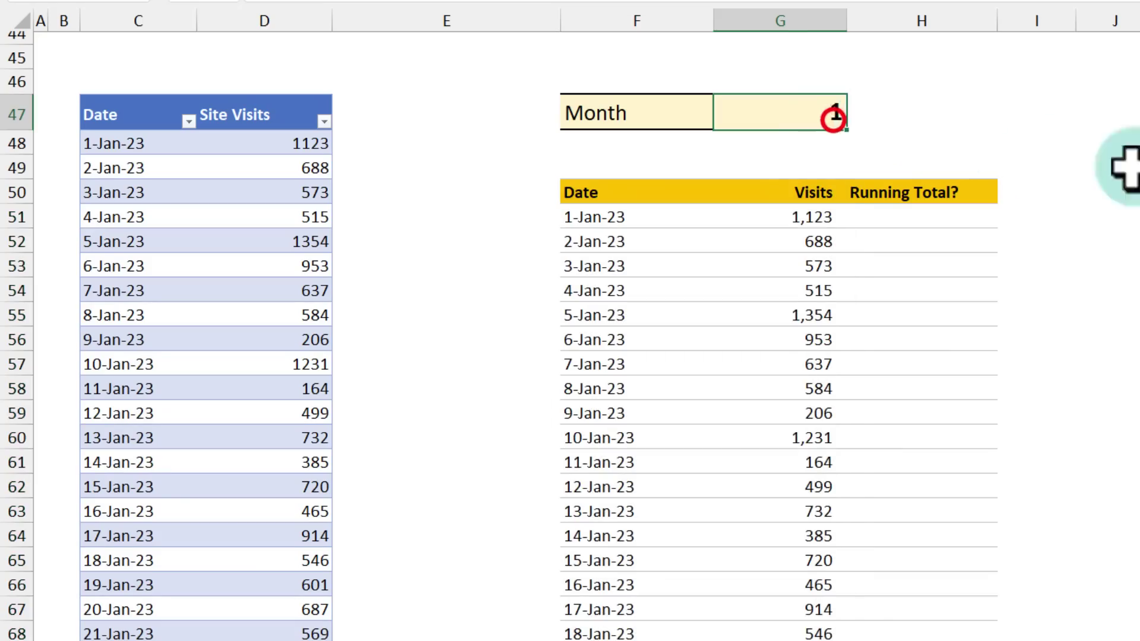
text(2)
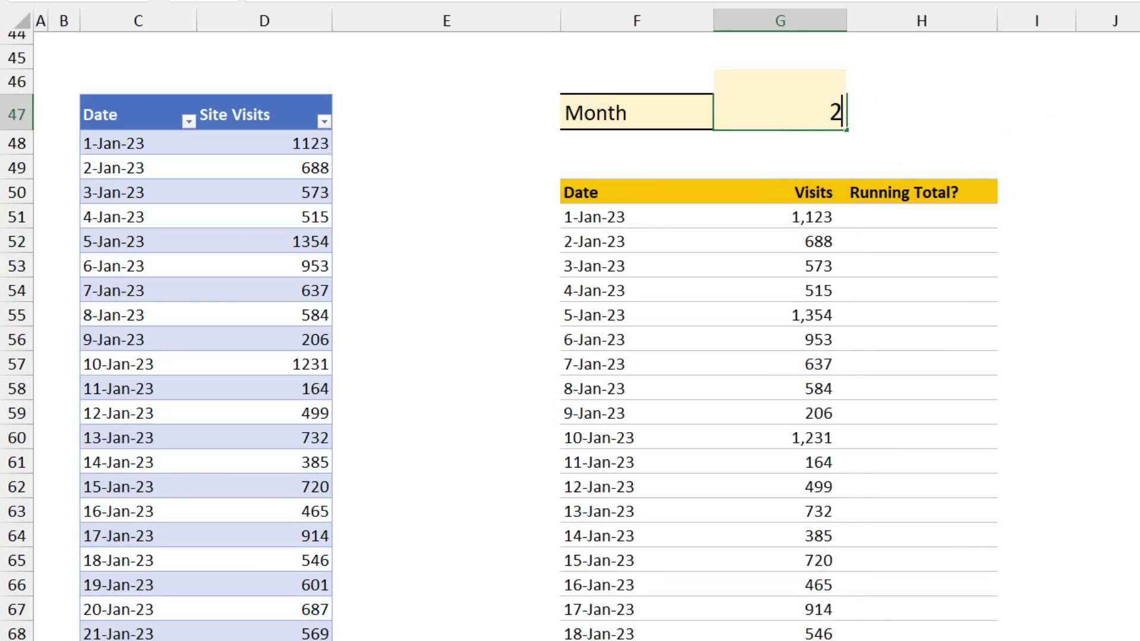
key(ctrl+Return)
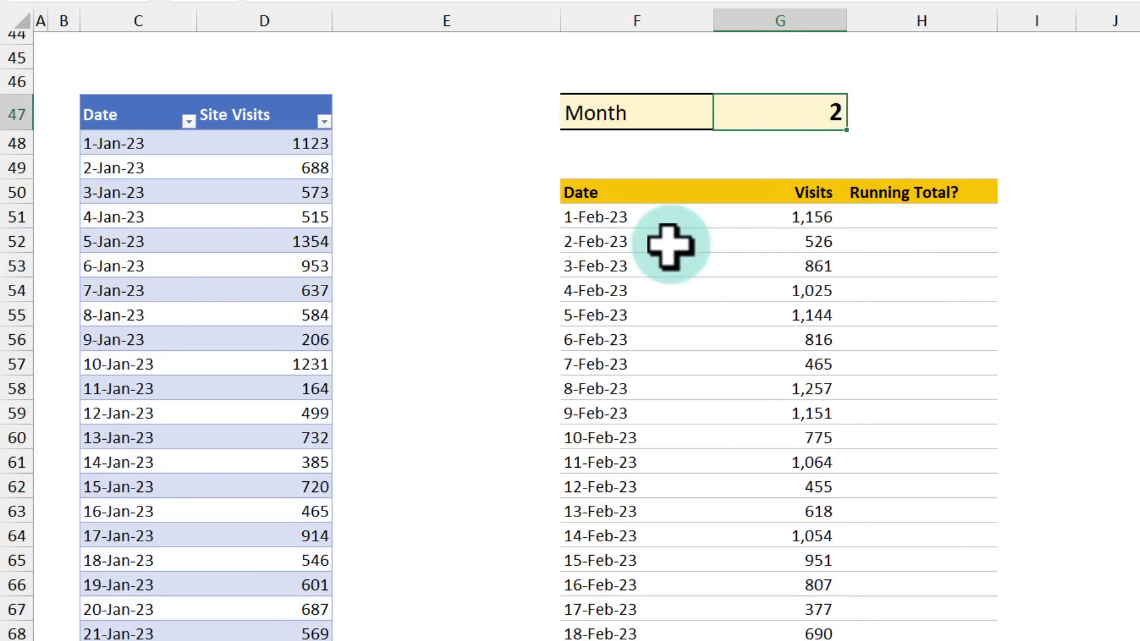
Step: Review February's results from 1-Feb-23 at 1,156 and select H51 for the running total
scroll(687, 285, down, 5)
scroll(687, 285, up, 4)
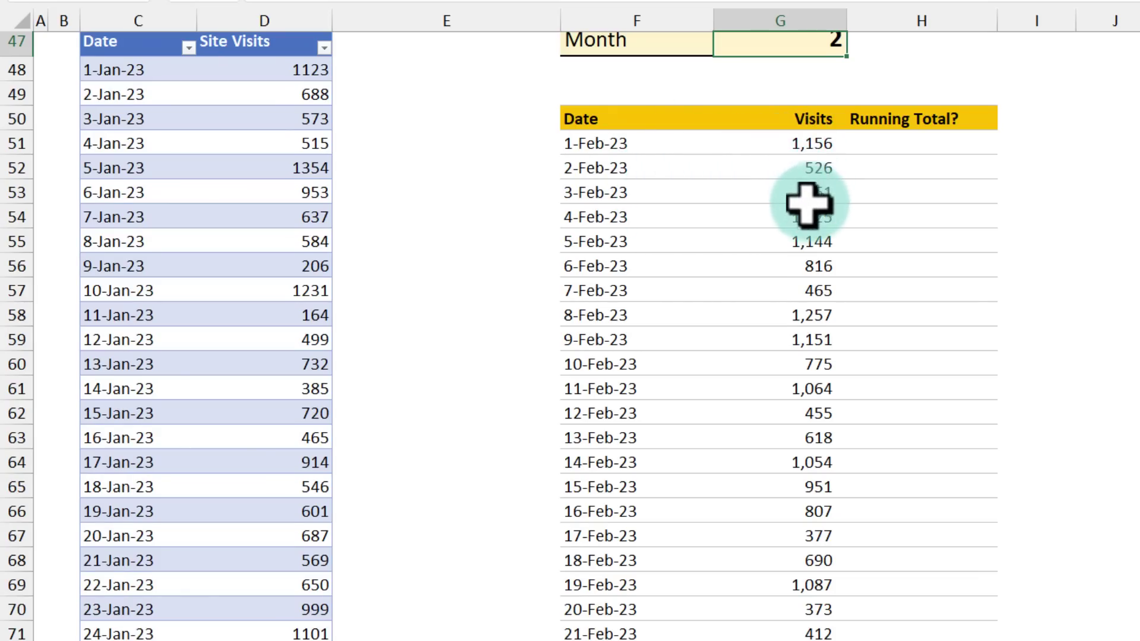
scroll(814, 172, down, 3)
scroll(815, 178, up, 3)
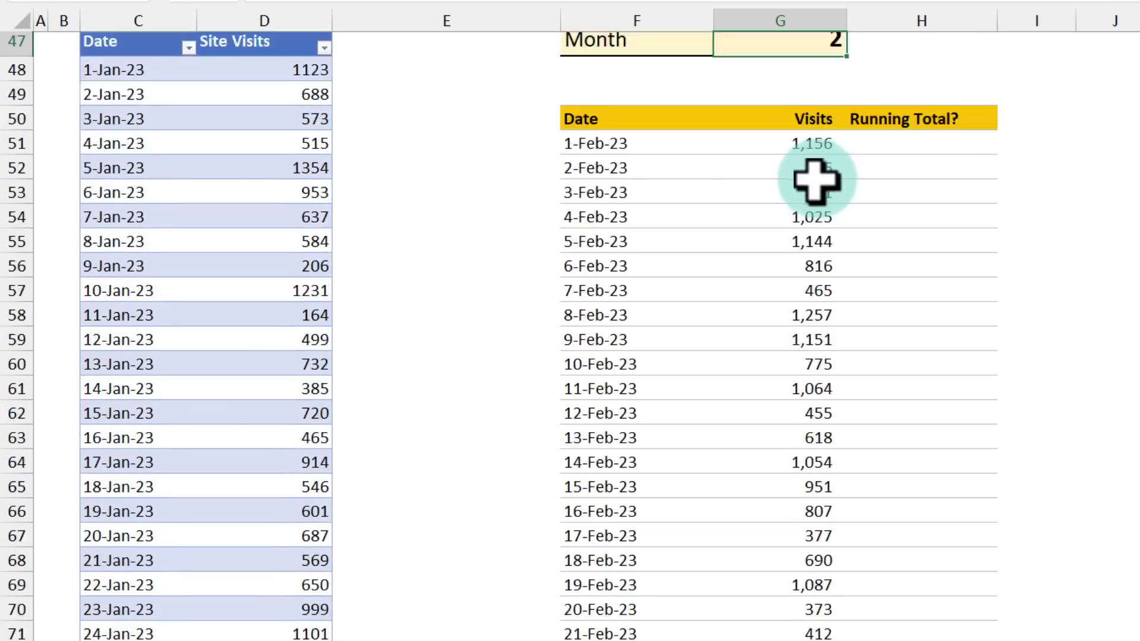
scroll(831, 196, up, 1)
drag(893, 209, 898, 381)
scroll(909, 372, down, 1)
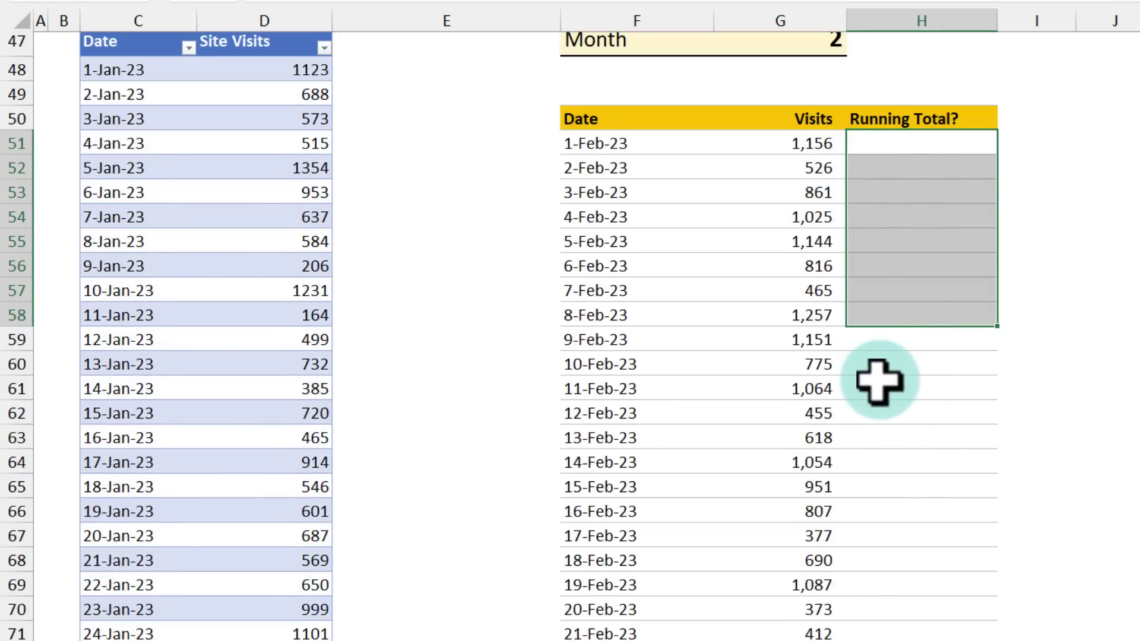
scroll(883, 377, up, 1)
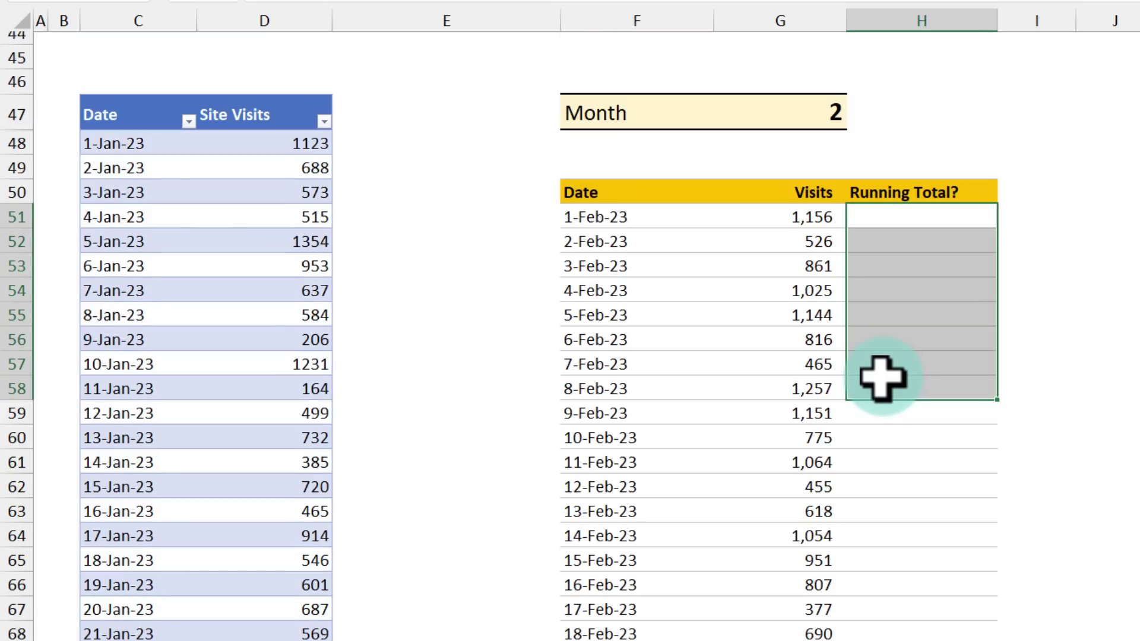
click(909, 218)
Step: Enter =SCAN(0,CHOOSECOLS(F51#,2),SUM) in H51, totalling 16,652 by 20-Feb-23
text(=scan)
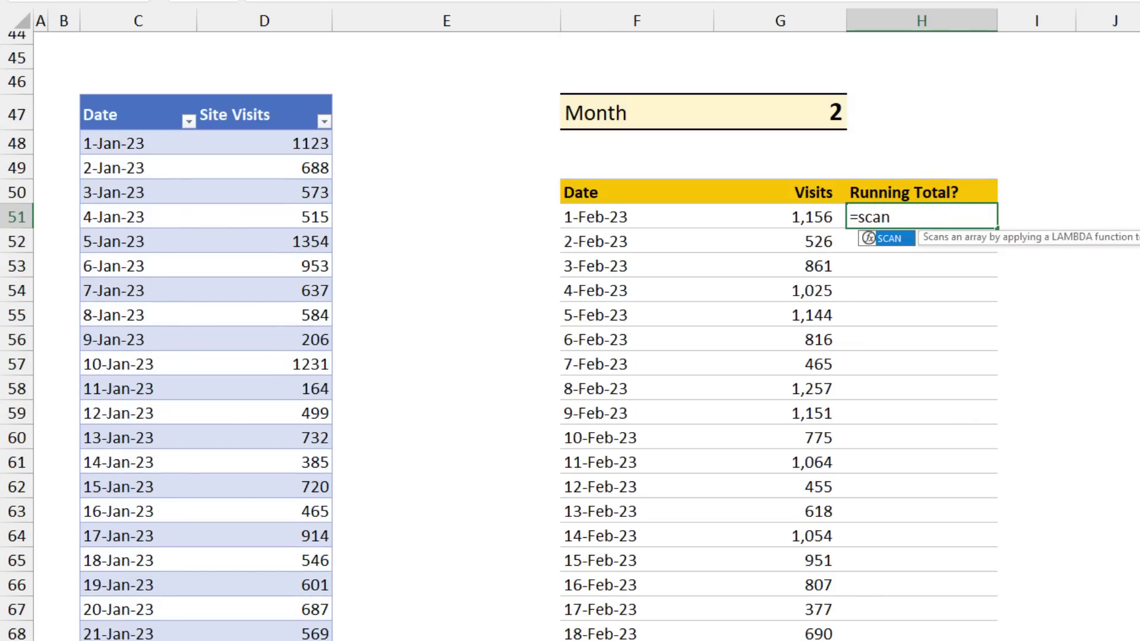
key(Tab)
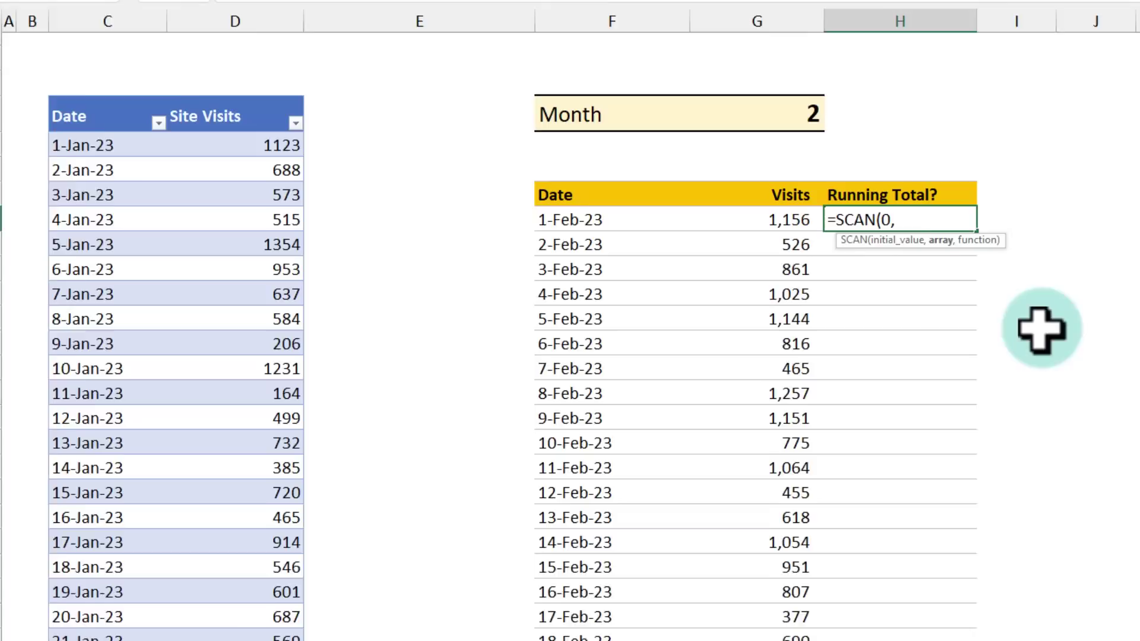
text(c)
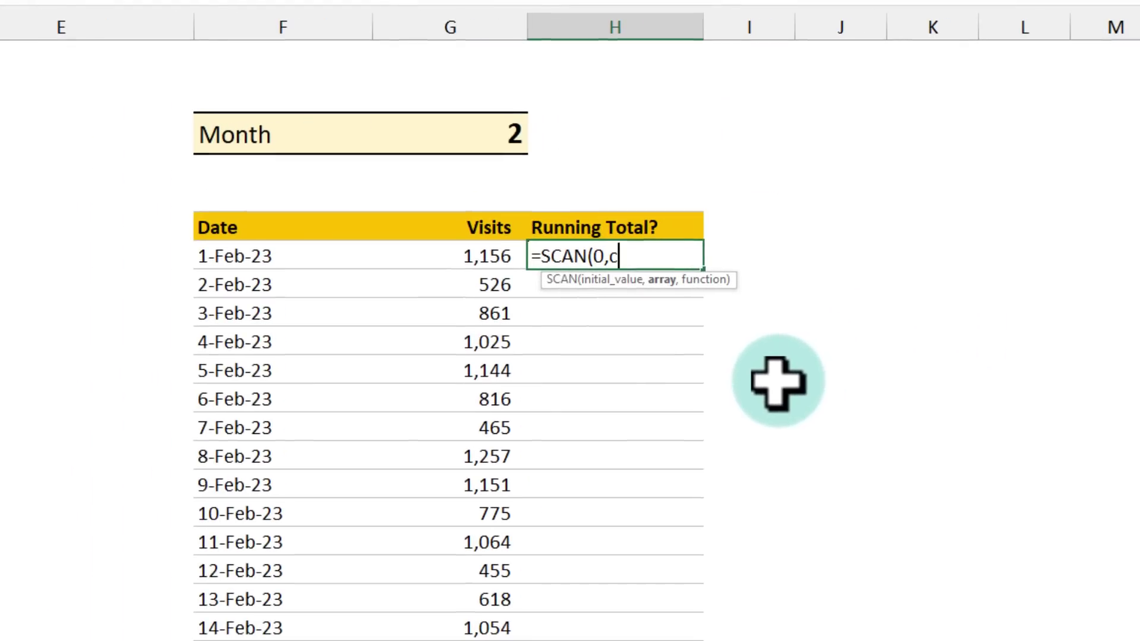
text(ho)
key(Down)
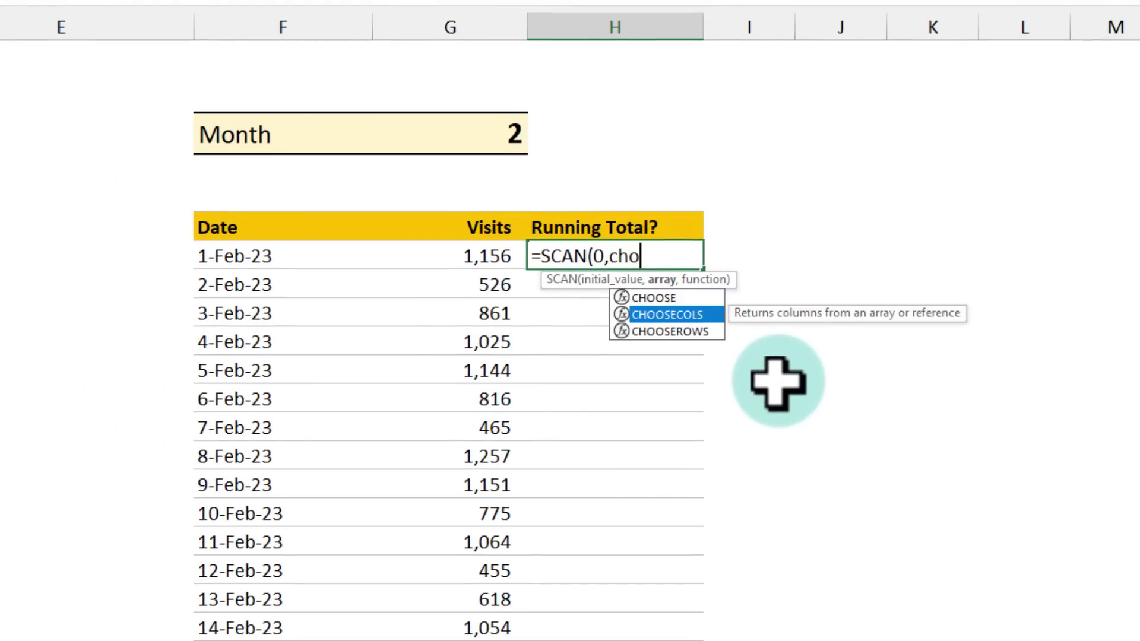
key(Tab)
click(237, 256)
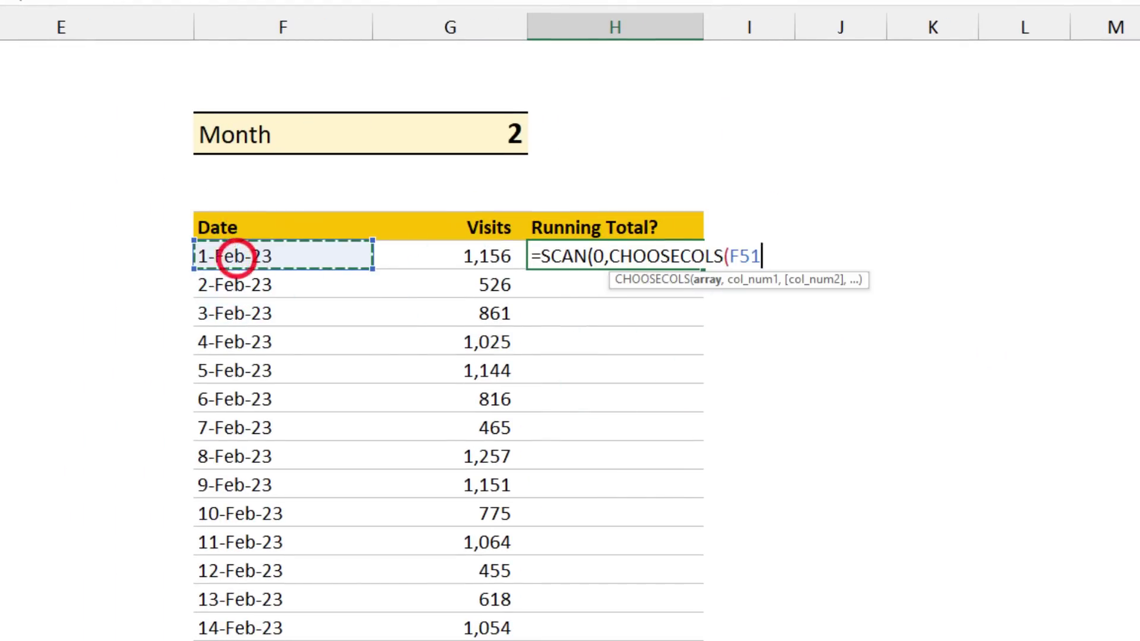
text(#,2)
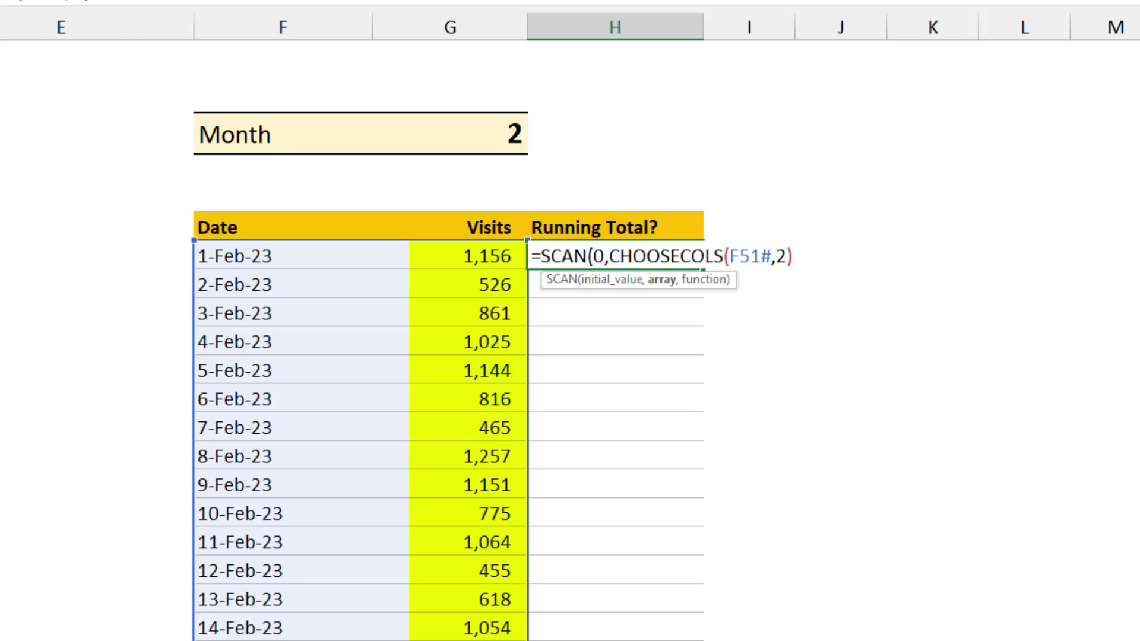
text(),sum))
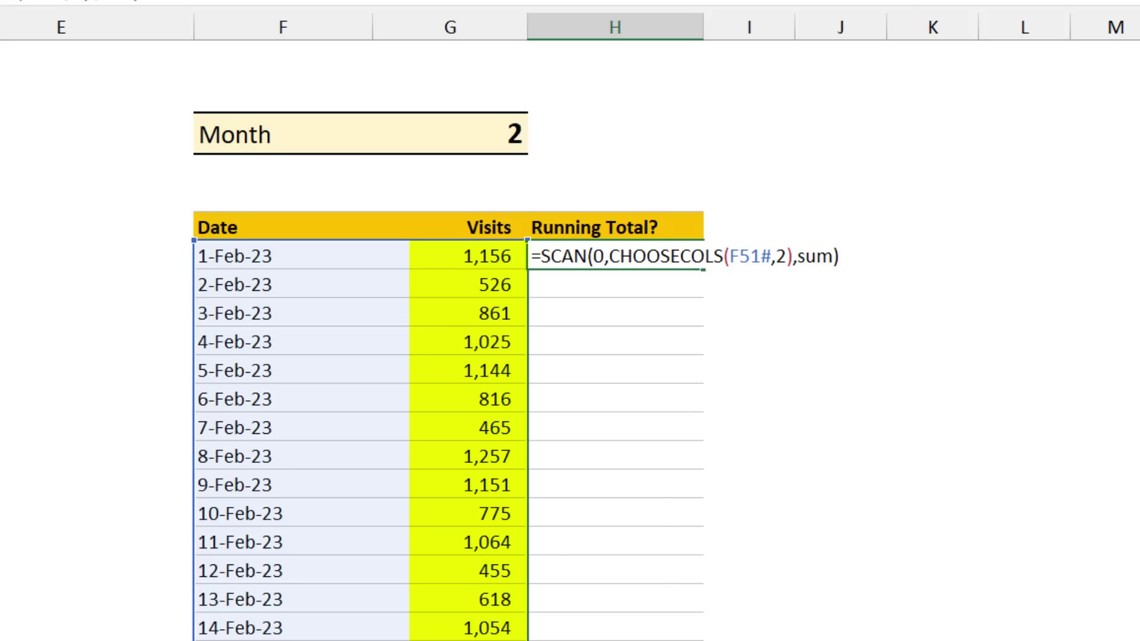
key(ctrl+Return)
Step: Check the final February running total of 21,717 at the bottom of the table
scroll(865, 458, down, 2)
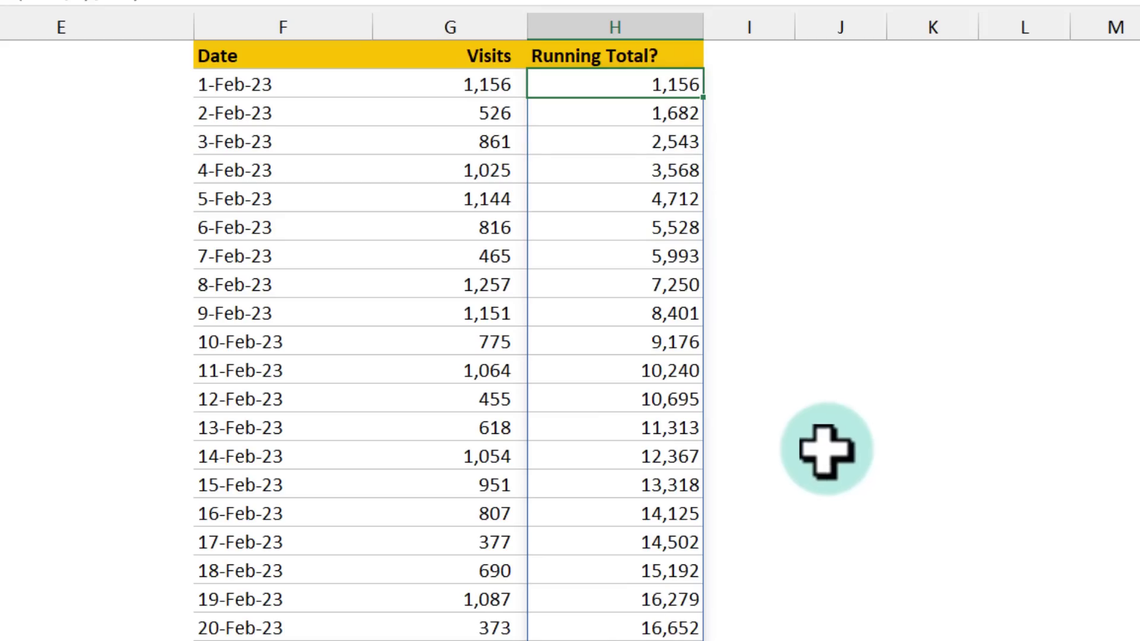
scroll(651, 483, down, 3)
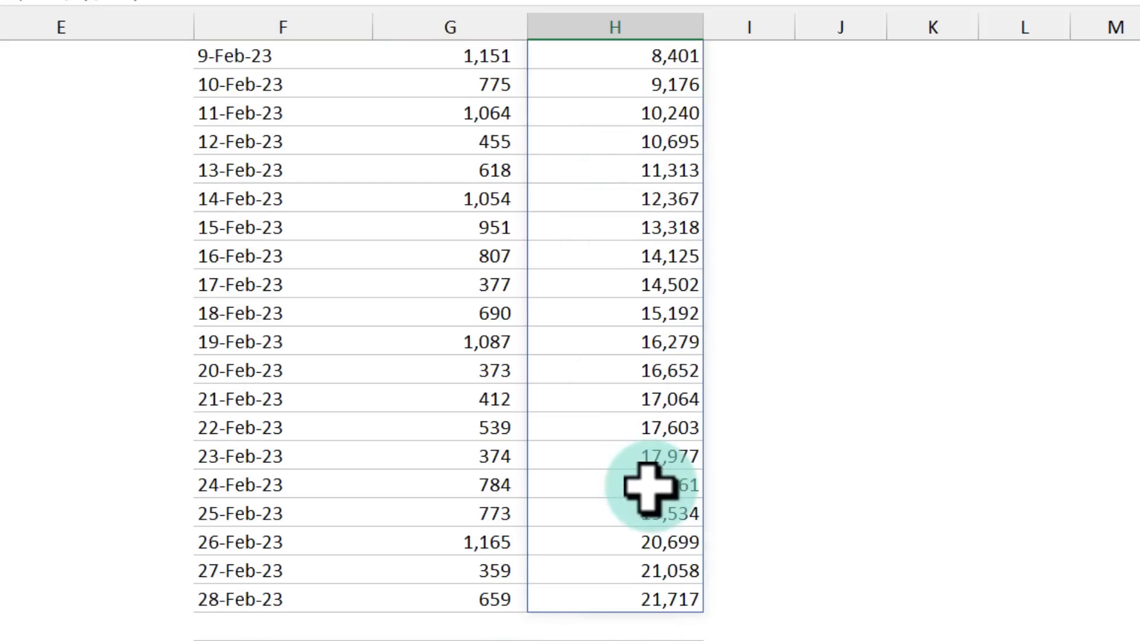
click(636, 600)
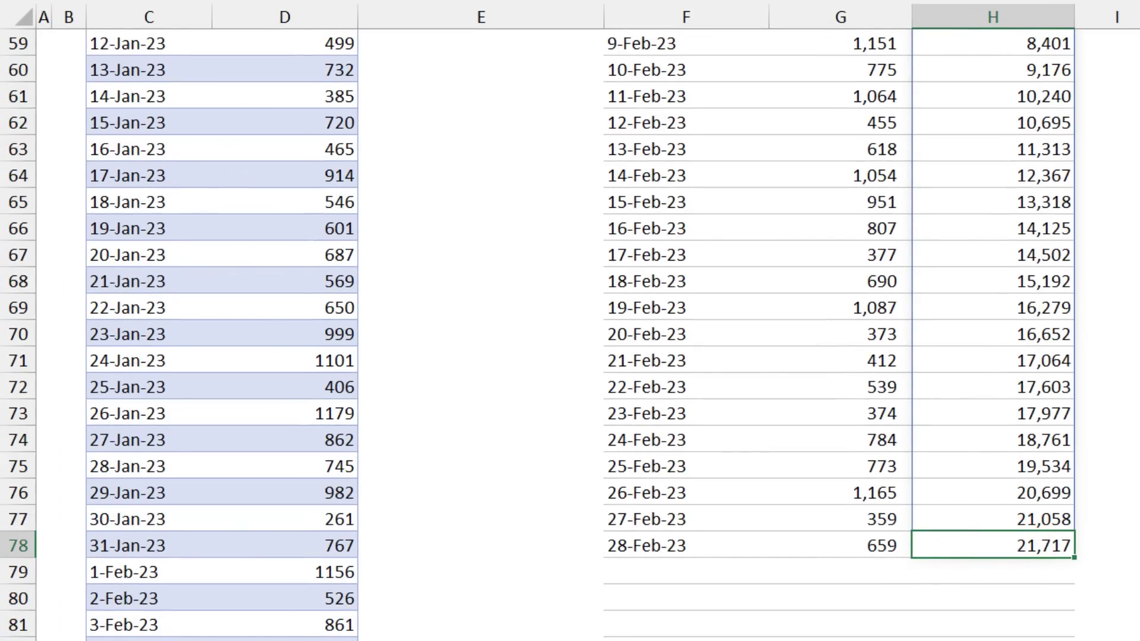
scroll(1066, 516, up, 6)
scroll(1079, 514, down, 1)
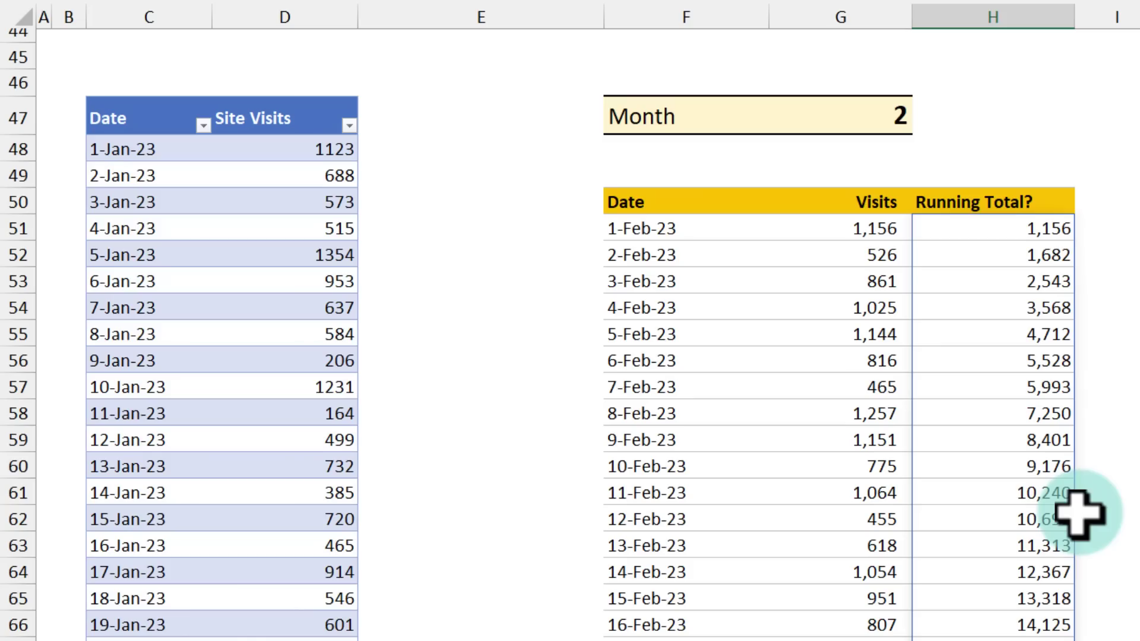
Step: Set the Month input to 7 and review the July running totals reaching 25,014
click(863, 105)
text(7)
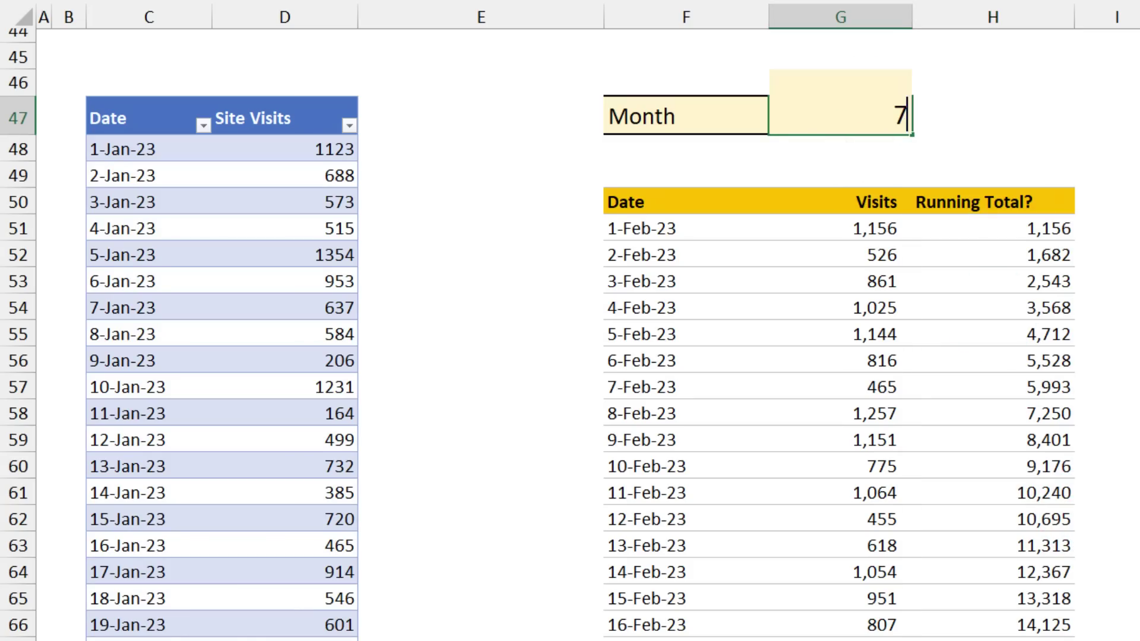
key(ctrl+Return)
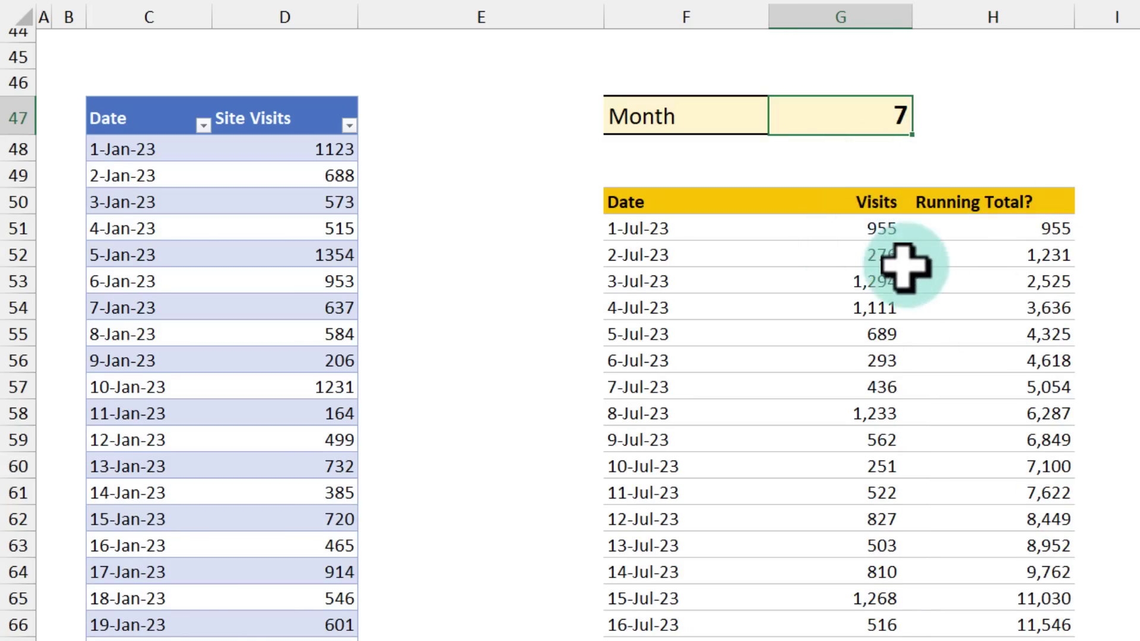
scroll(985, 247, down, 5)
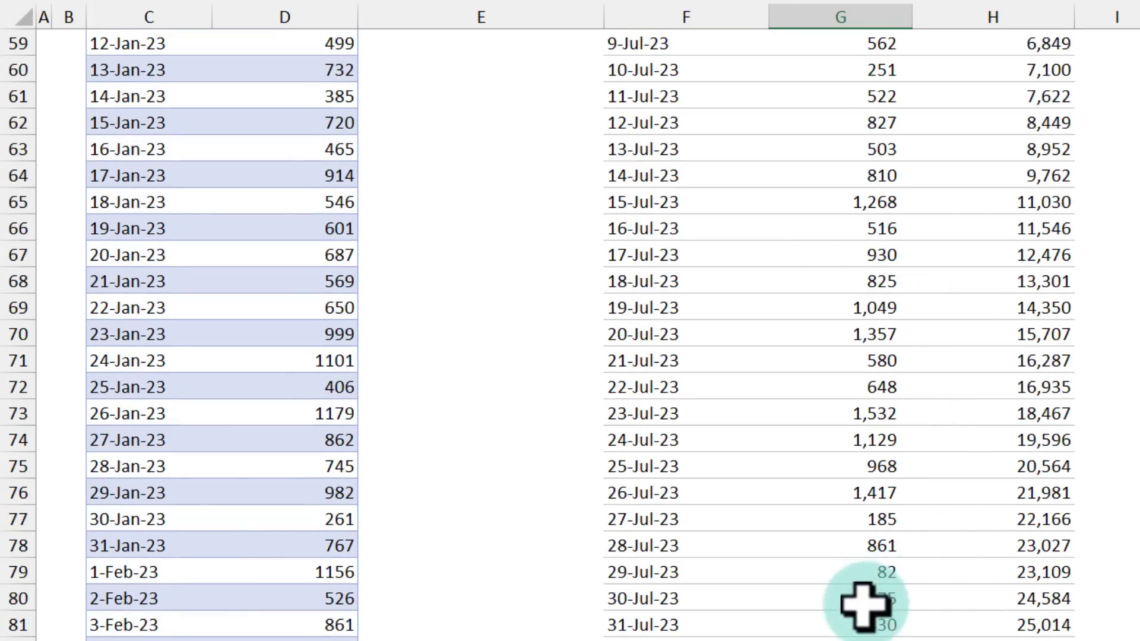
drag(1049, 394, 1043, 621)
scroll(1122, 460, up, 5)
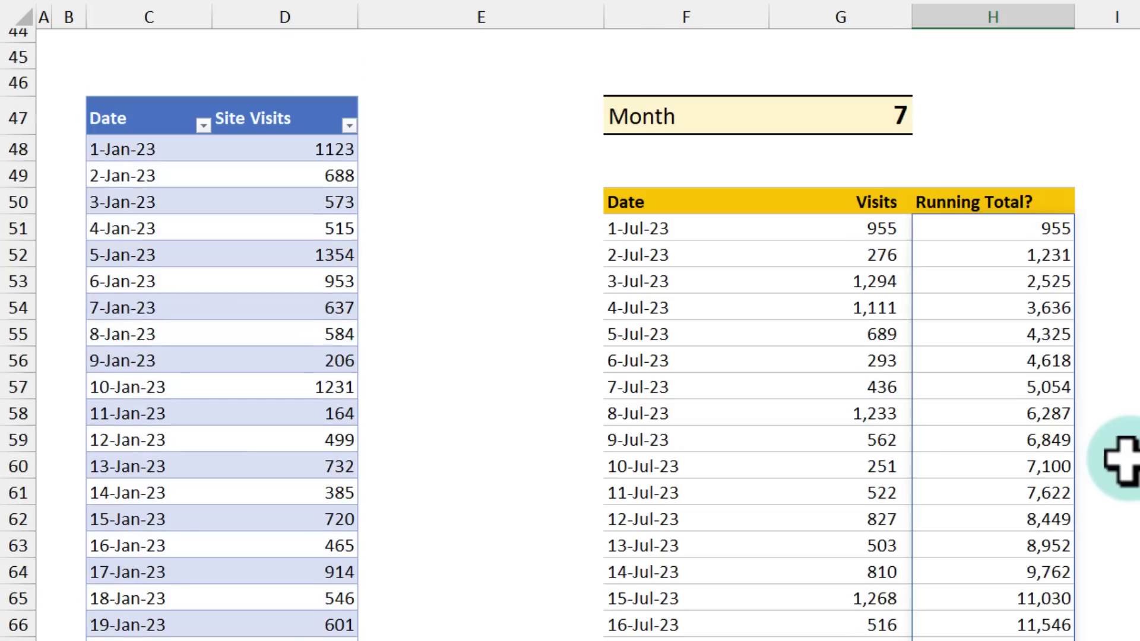
click(1021, 228)
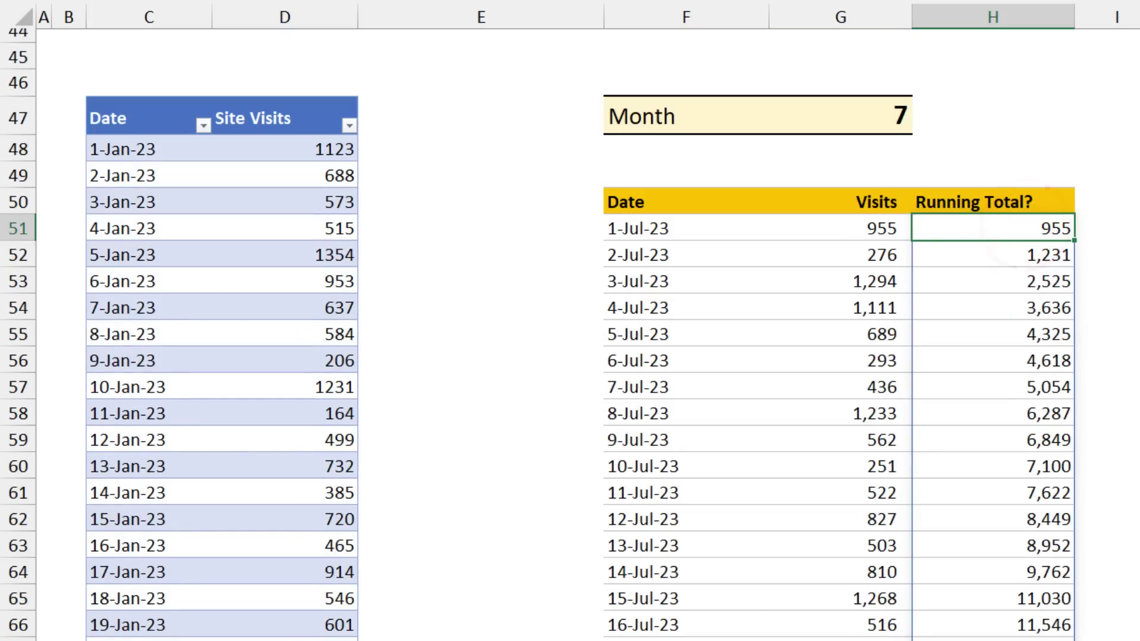